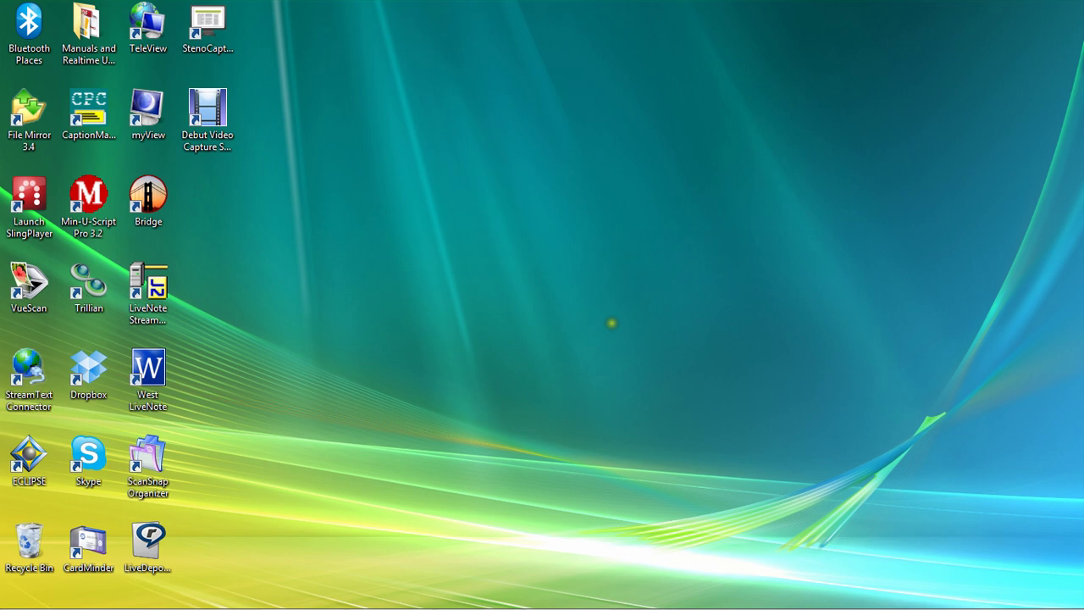
Start Steno Capture and connect it with CaseView input on the Virtual port at 2400 baud.
left_click(215, 48)
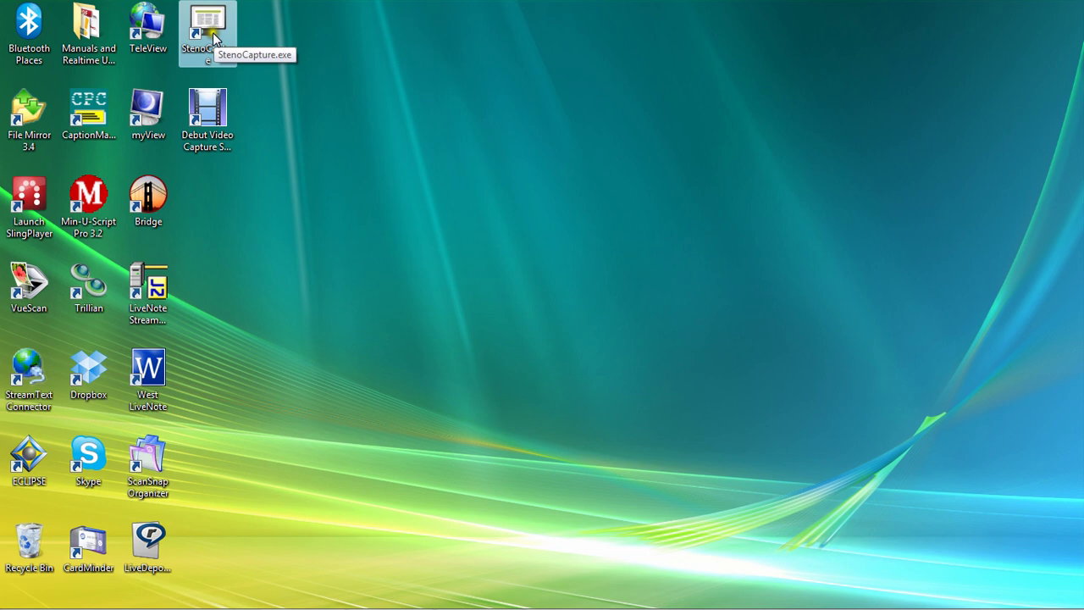
double_click(217, 34)
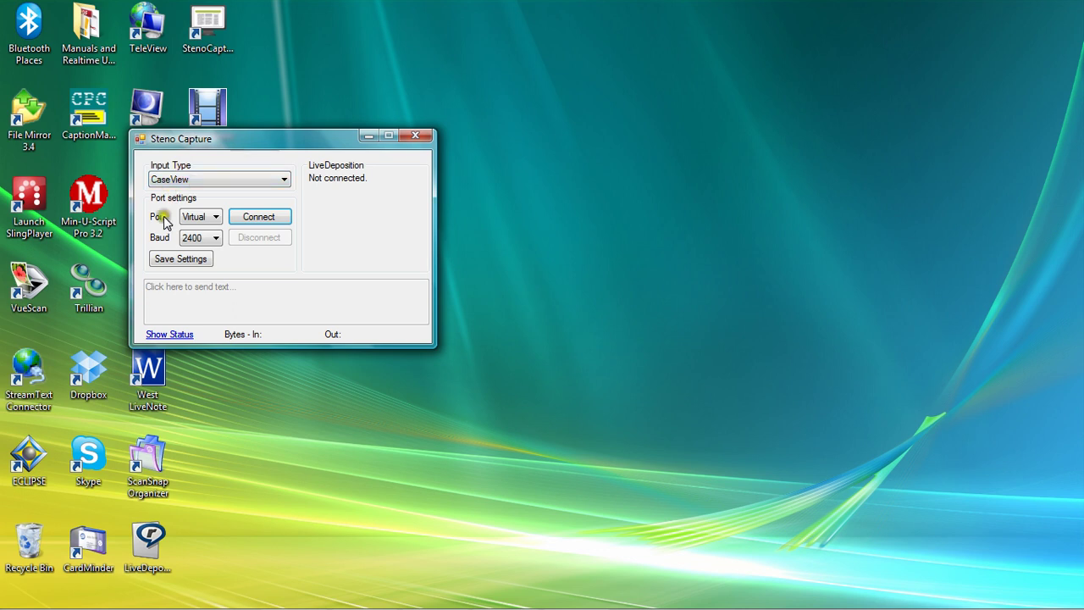
left_click(222, 236)
left_click(218, 240)
left_click(260, 219)
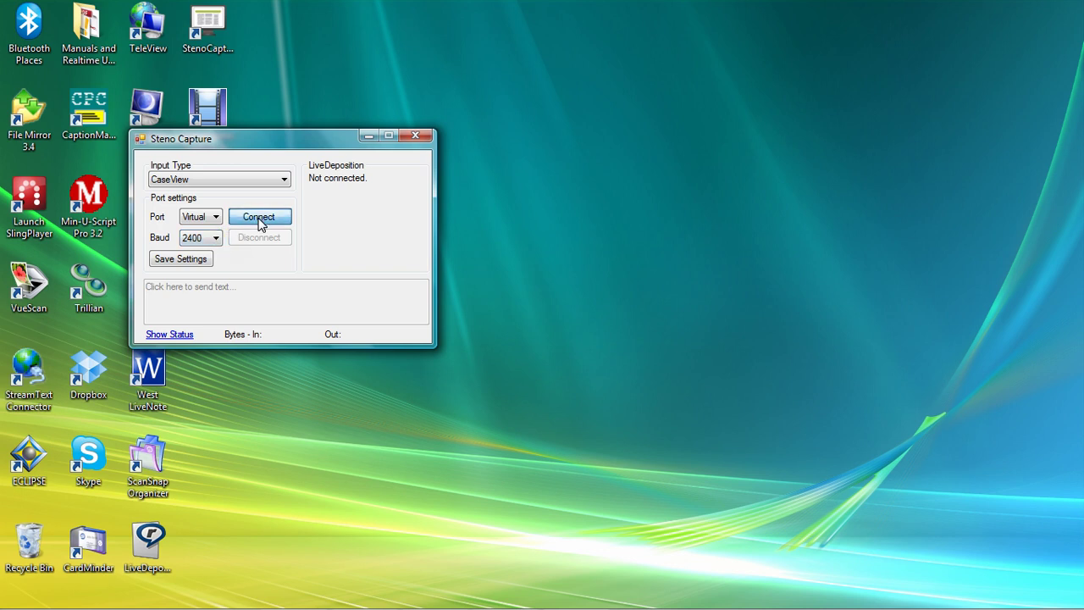
left_click(259, 218)
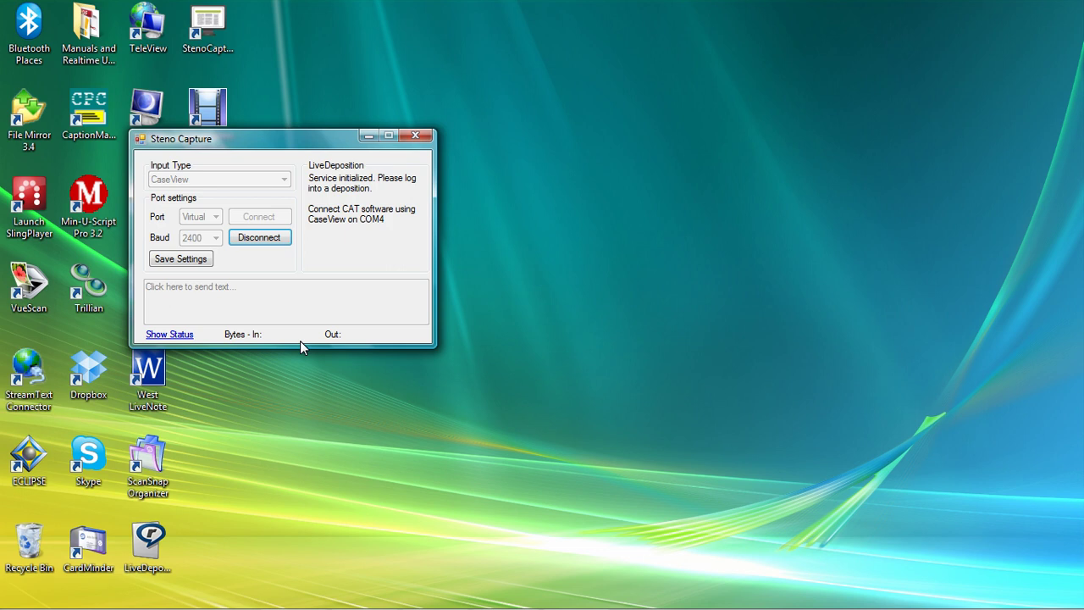
left_click(370, 136)
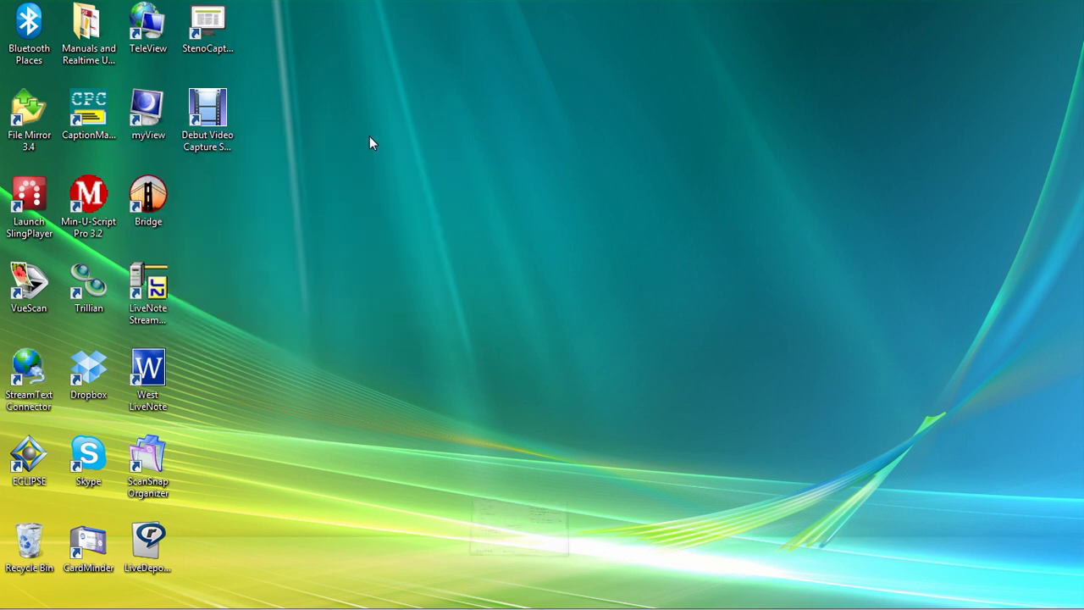
Switch to Total Eclipse and write "This is a test." as two new question lines in the realtime document.
mouse_move(360, 603)
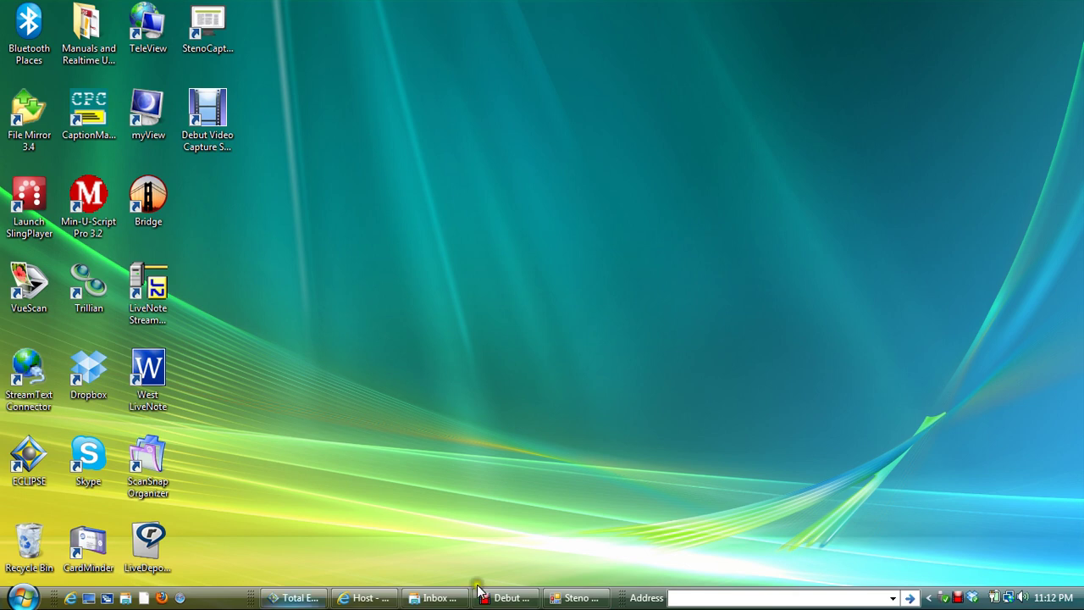
left_click(290, 598)
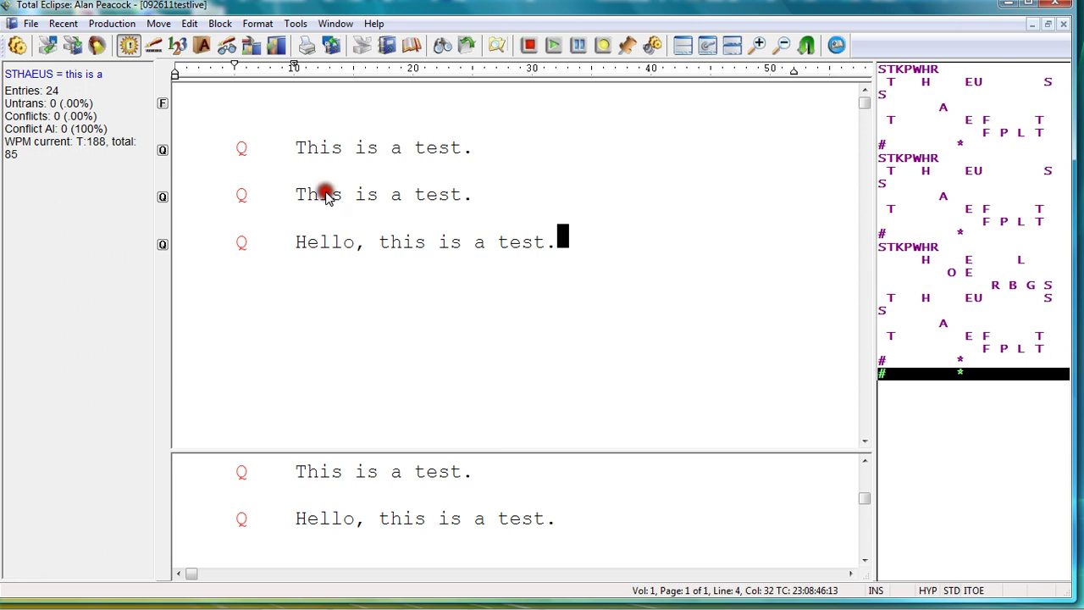
key("Return")
type("This is")
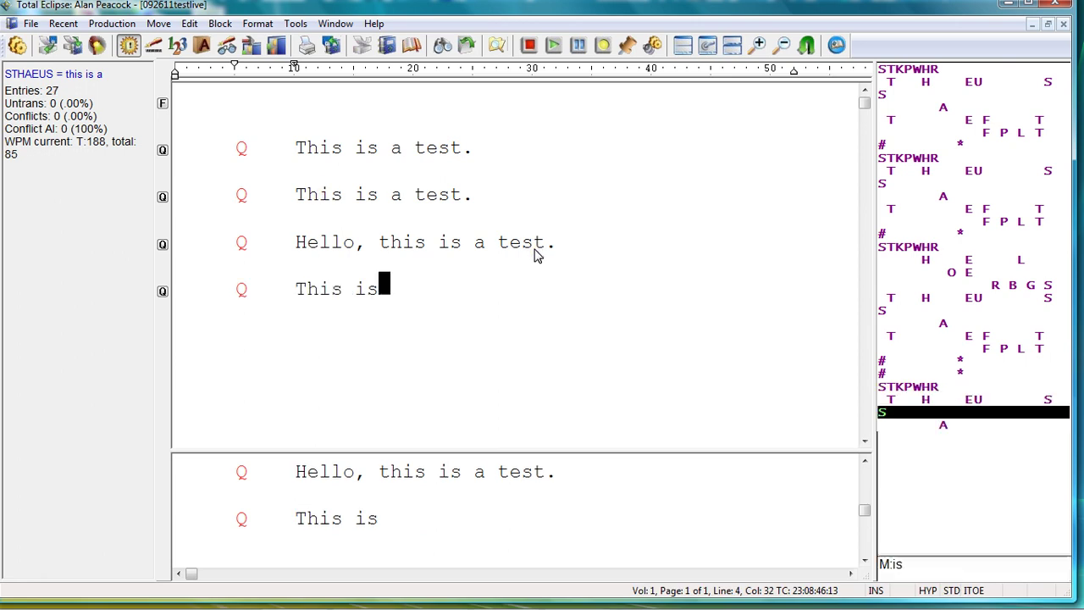
type(" a test.")
key("Return")
type("This is a test.")
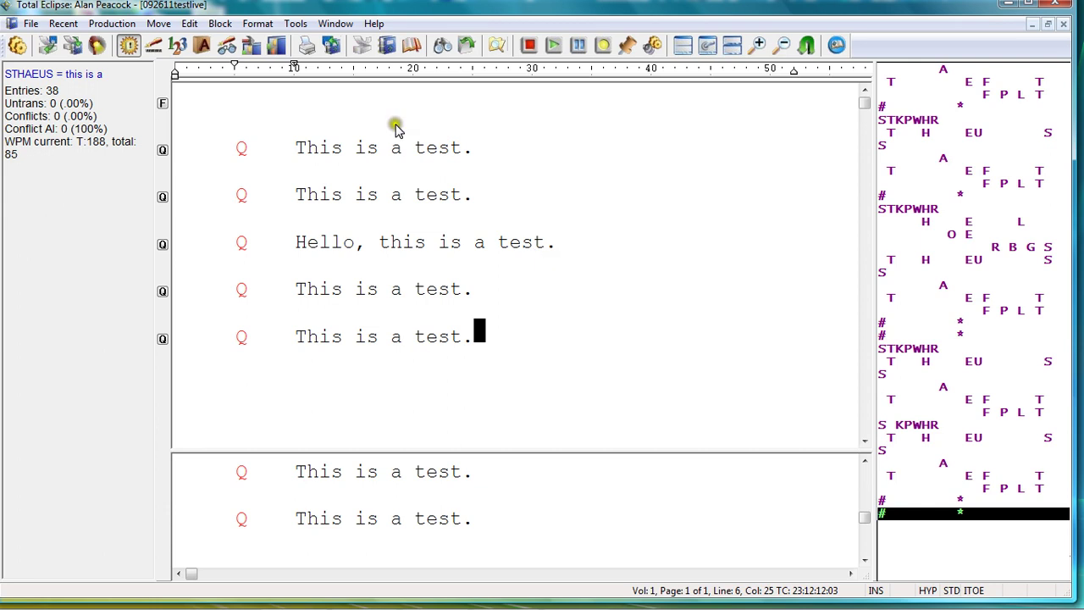
Open the CaseView, COM4 2400 output format from the realtime user settings for changing.
left_click(18, 47)
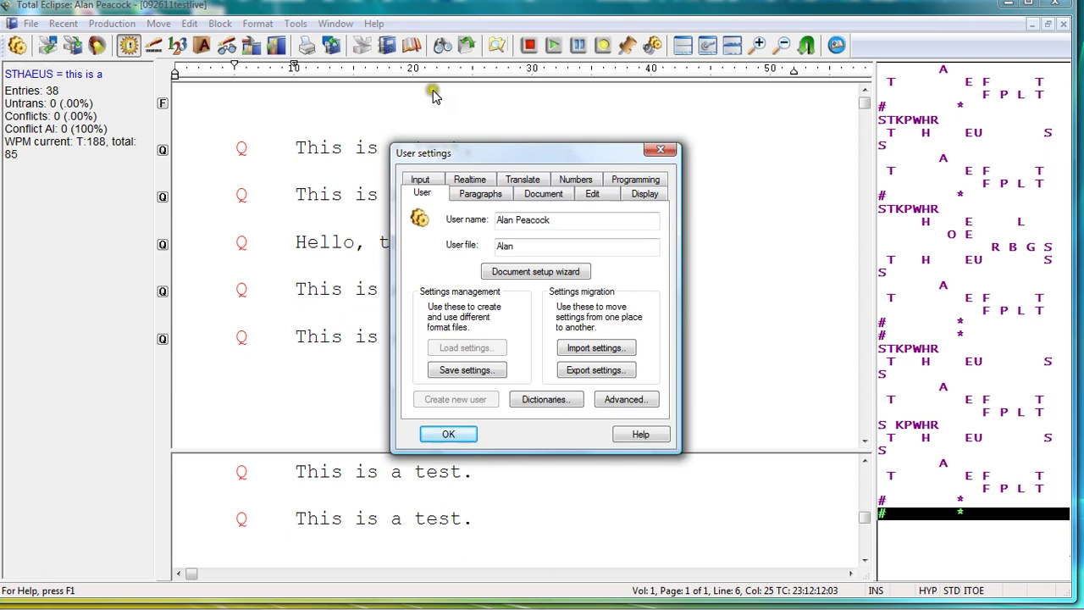
left_click(484, 182)
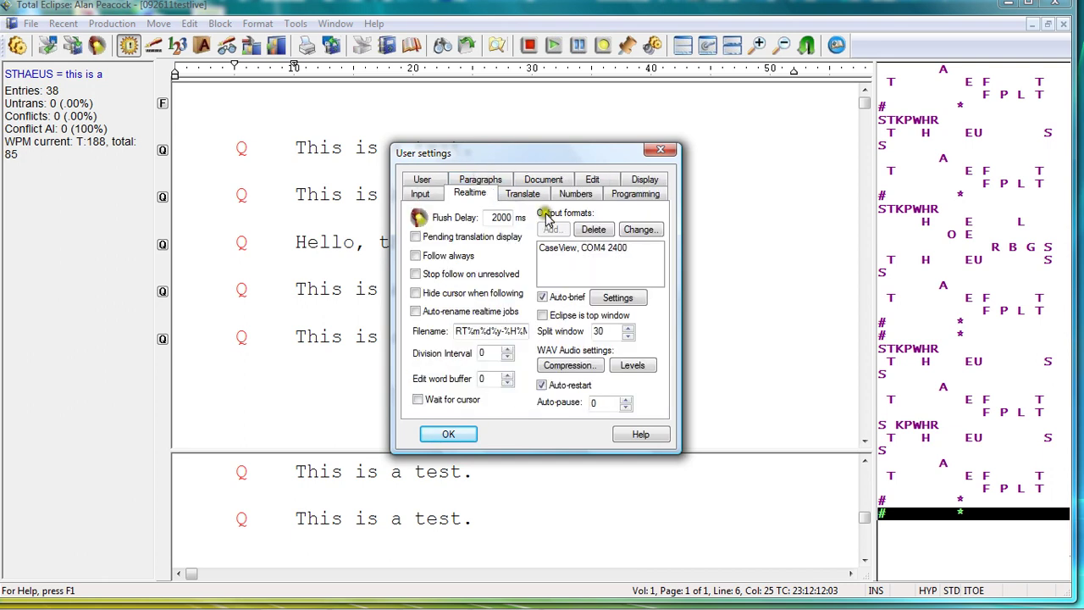
left_click(574, 249)
left_click(575, 254)
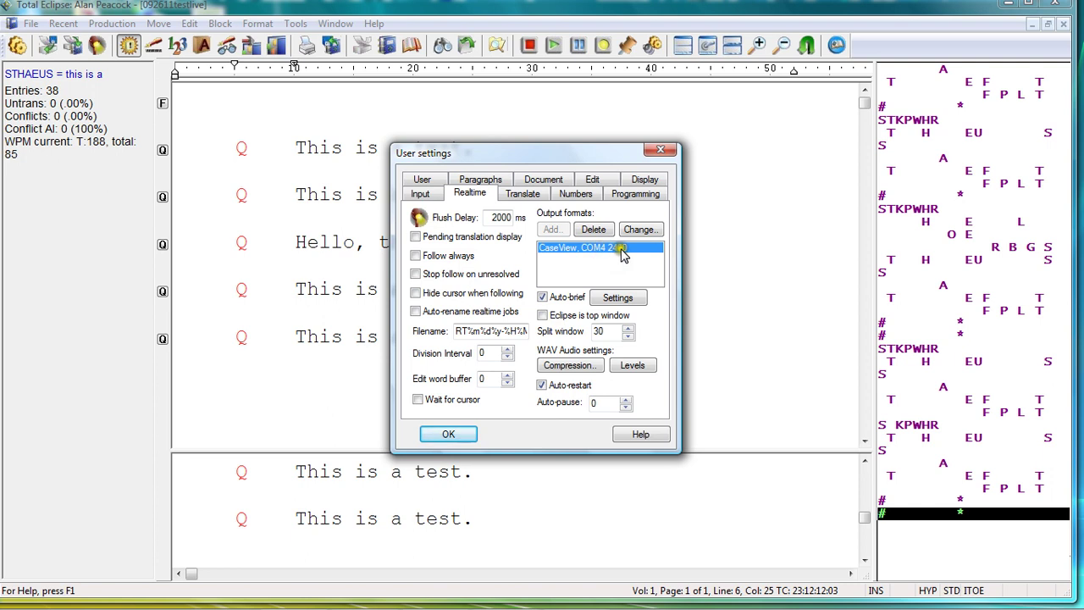
left_click(622, 257)
left_click(636, 231)
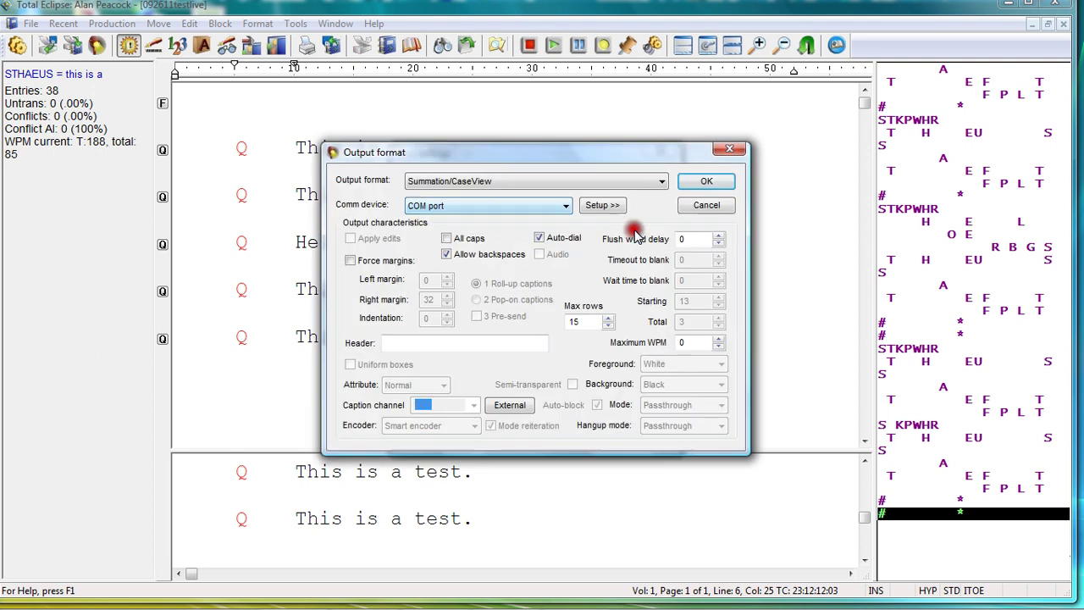
Check the output's Summation/CaseView format and COM port device, accept the settings and minimize Eclipse.
left_click(518, 189)
left_click(514, 211)
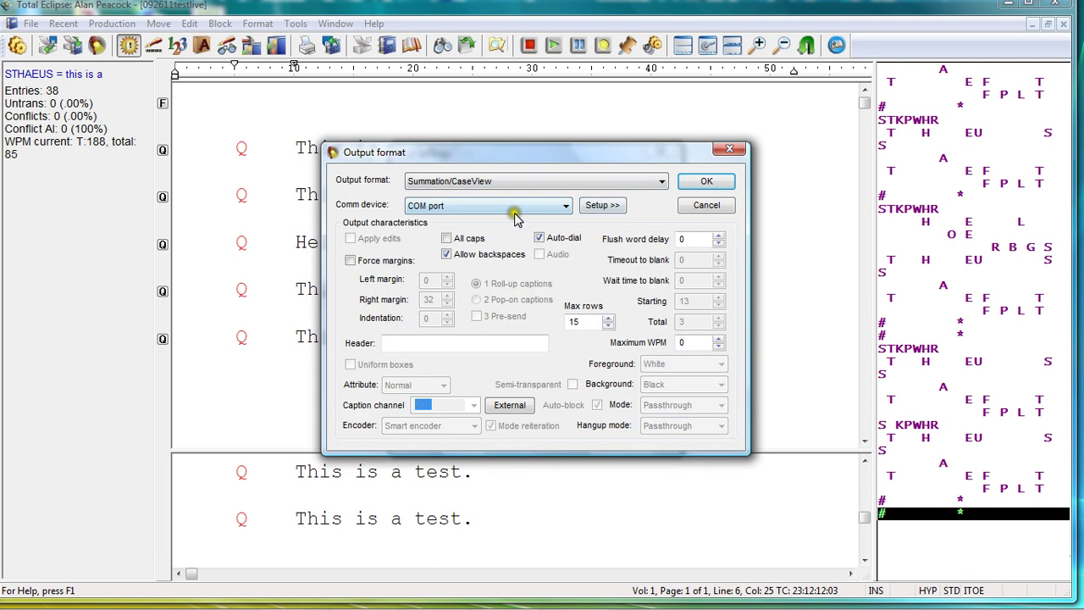
left_click(607, 210)
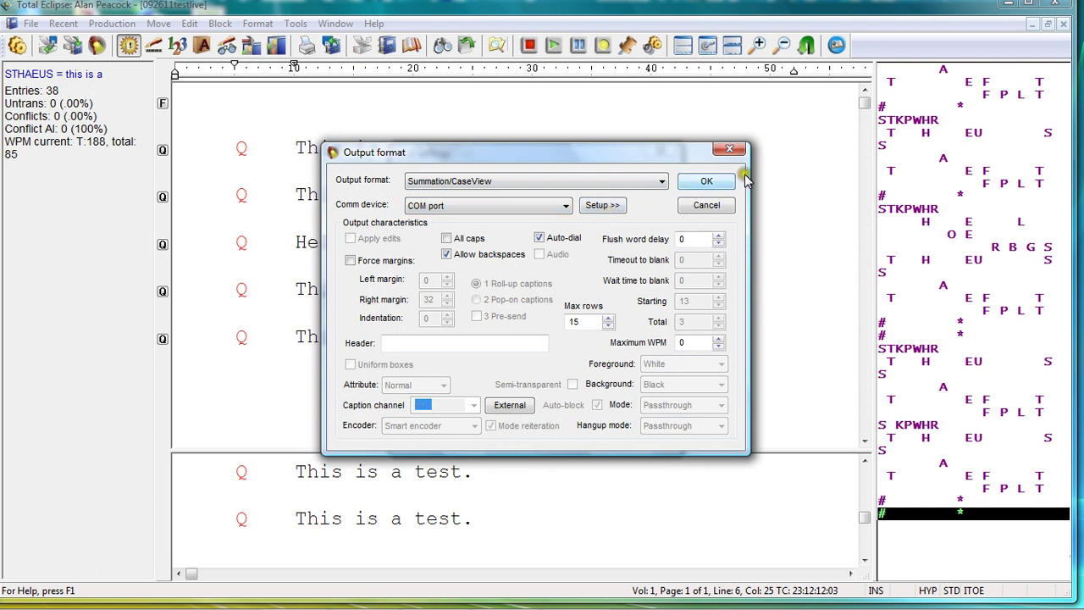
left_click(714, 182)
left_click(714, 182)
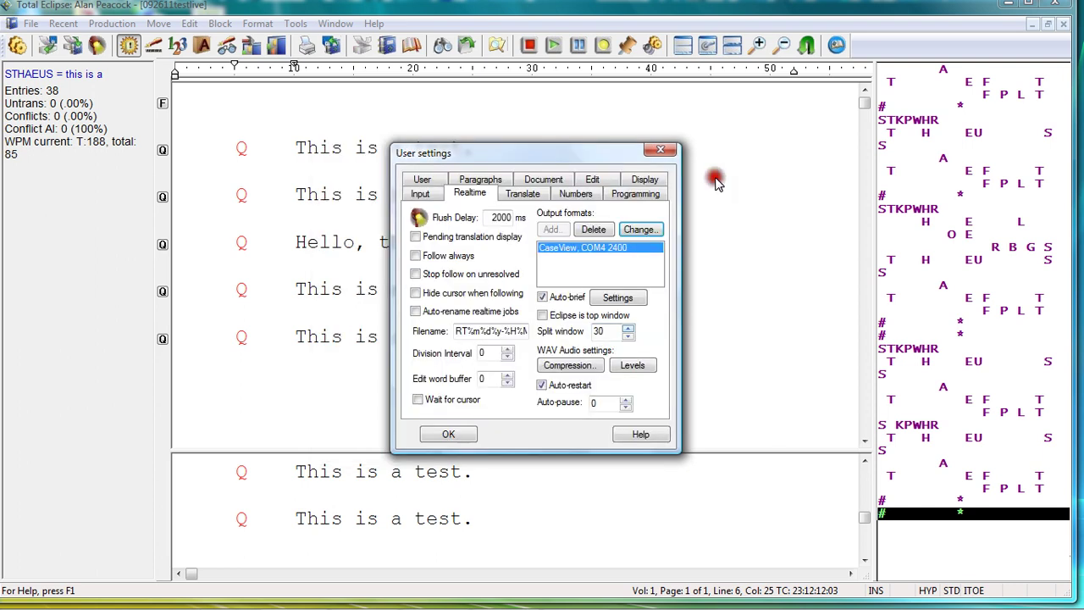
left_click(448, 435)
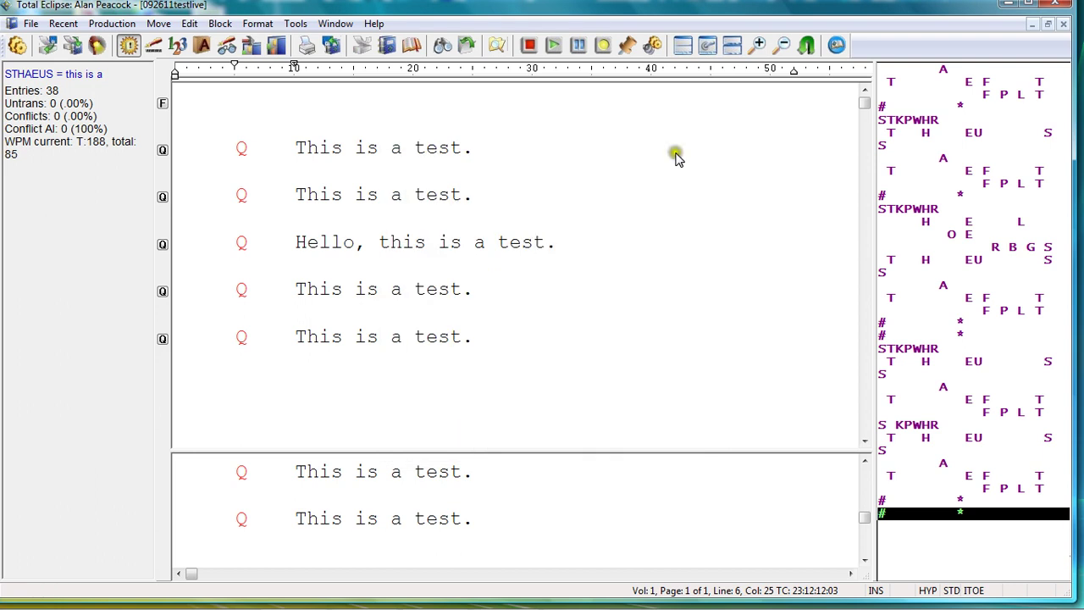
left_click(1011, 5)
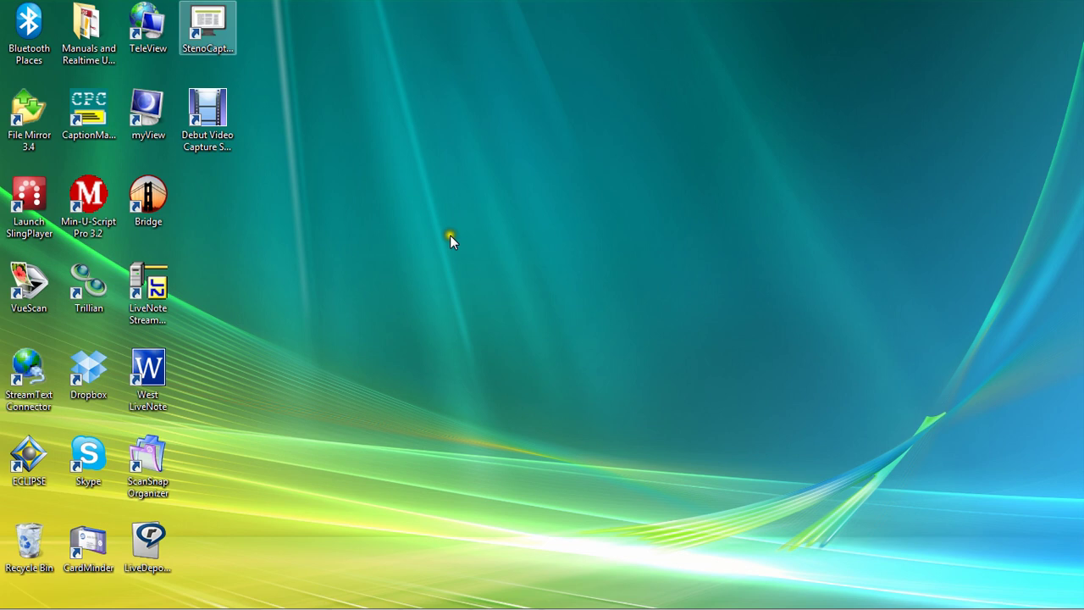
Switch to the browser window with the LiveDeposition host login page.
left_click(453, 77)
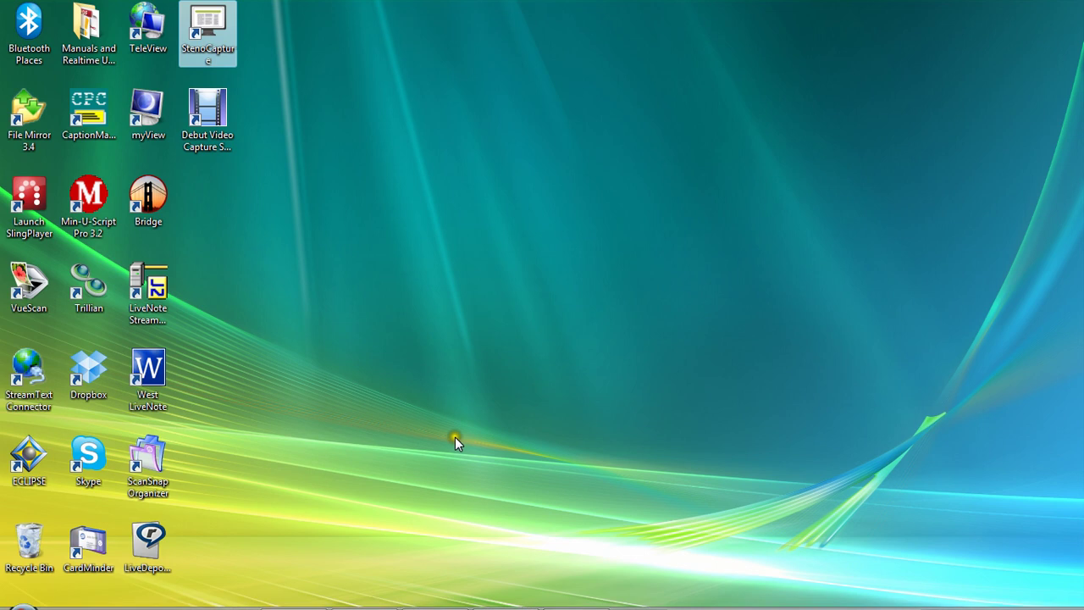
mouse_move(402, 606)
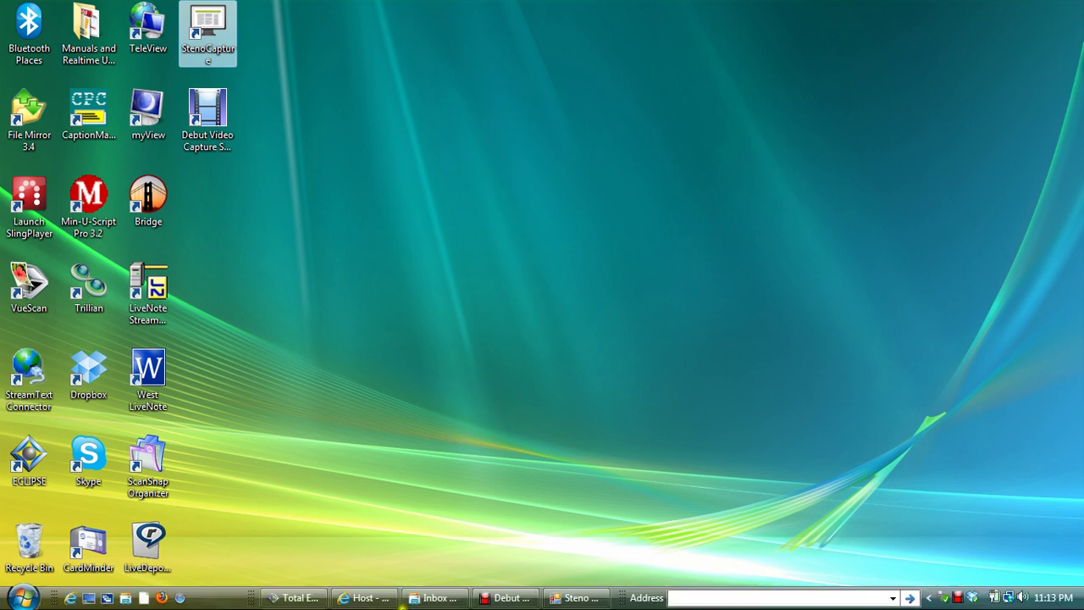
left_click(352, 602)
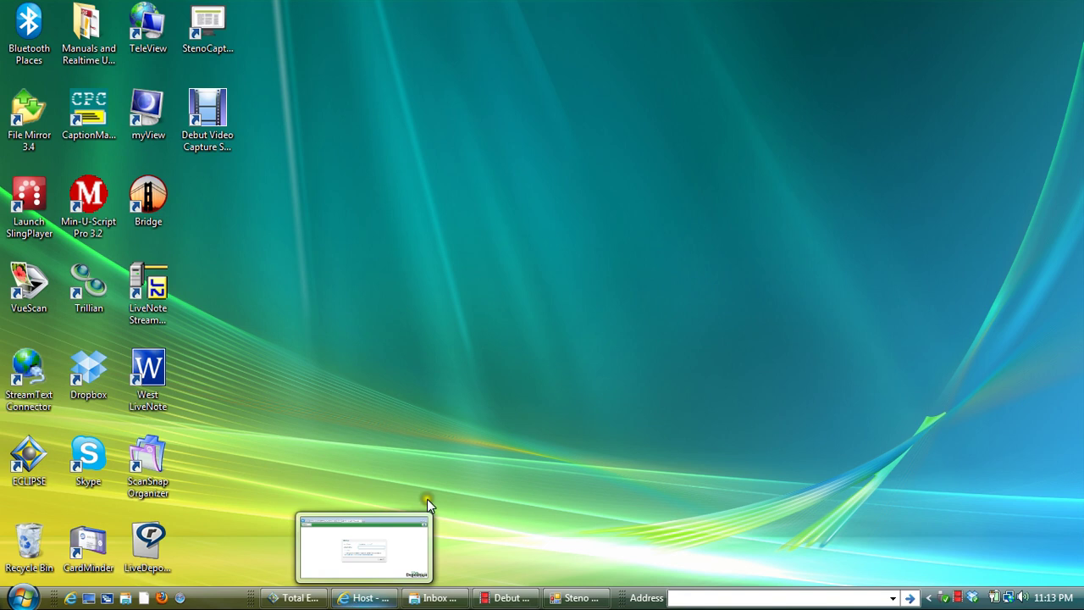
left_click(377, 530)
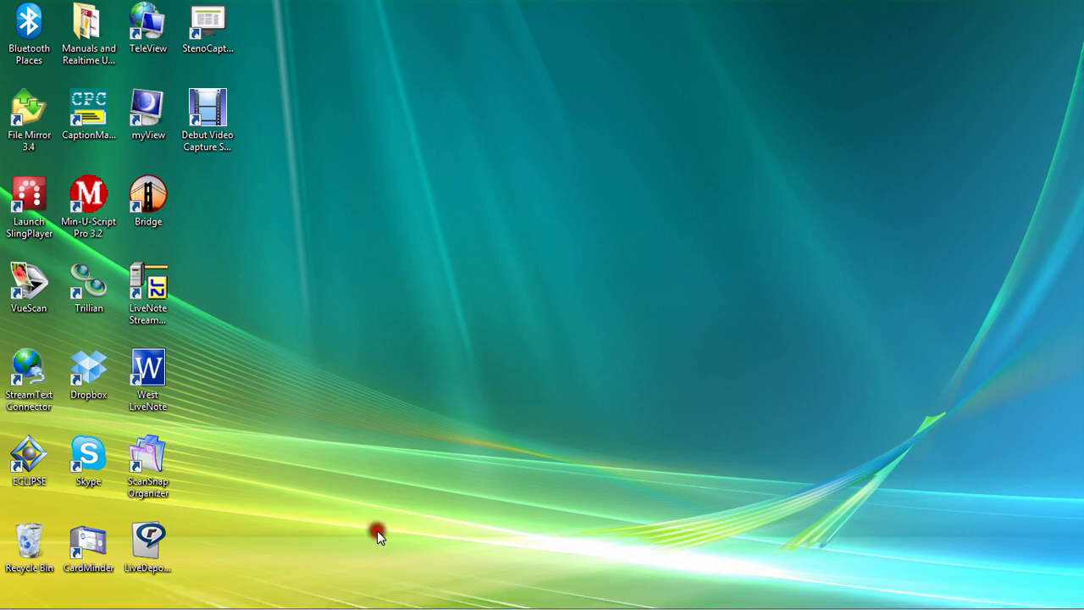
left_click(354, 598)
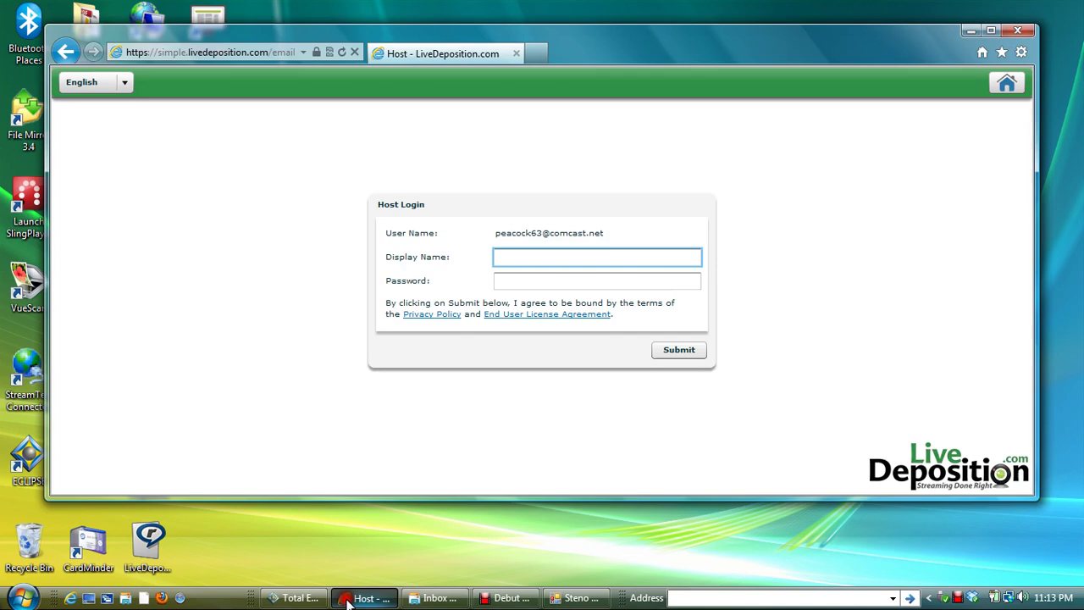
left_click(384, 335)
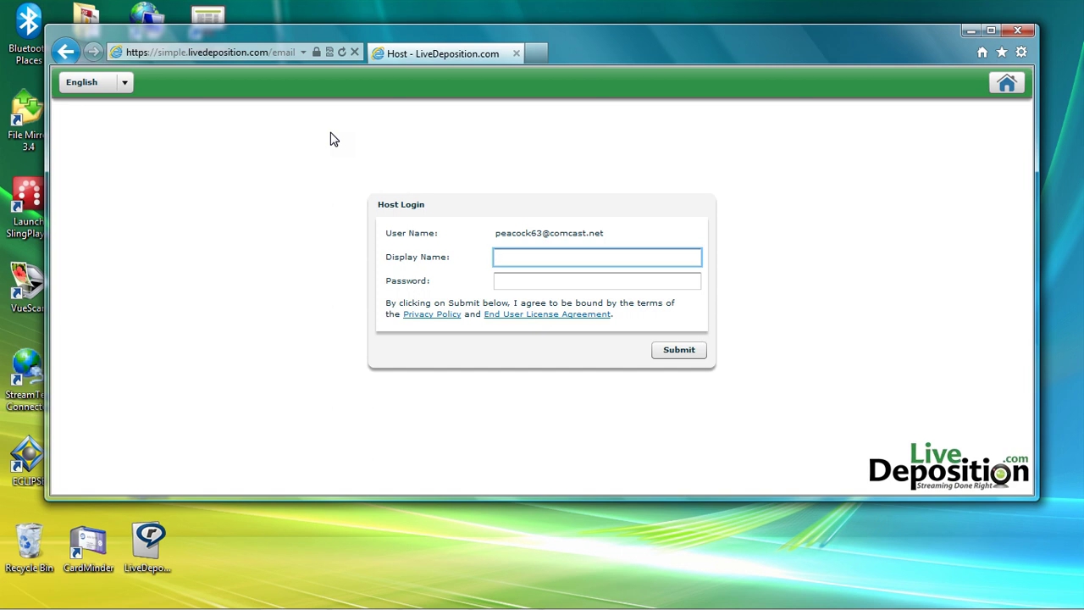
left_click(911, 135)
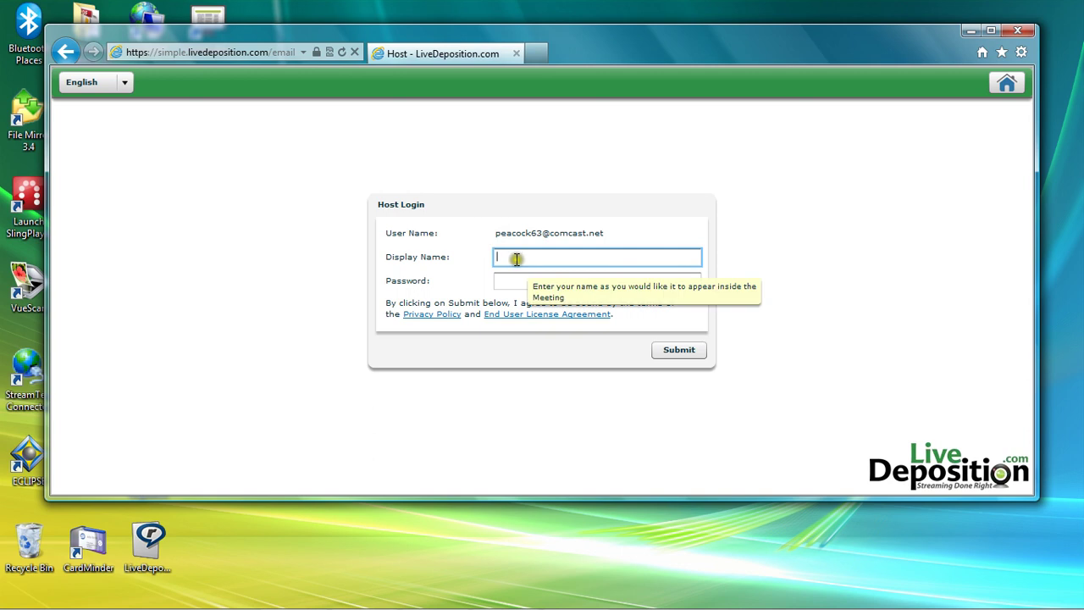
Enter the host's display name and the account password, and submit the host login.
type("Alan")
left_click(514, 281)
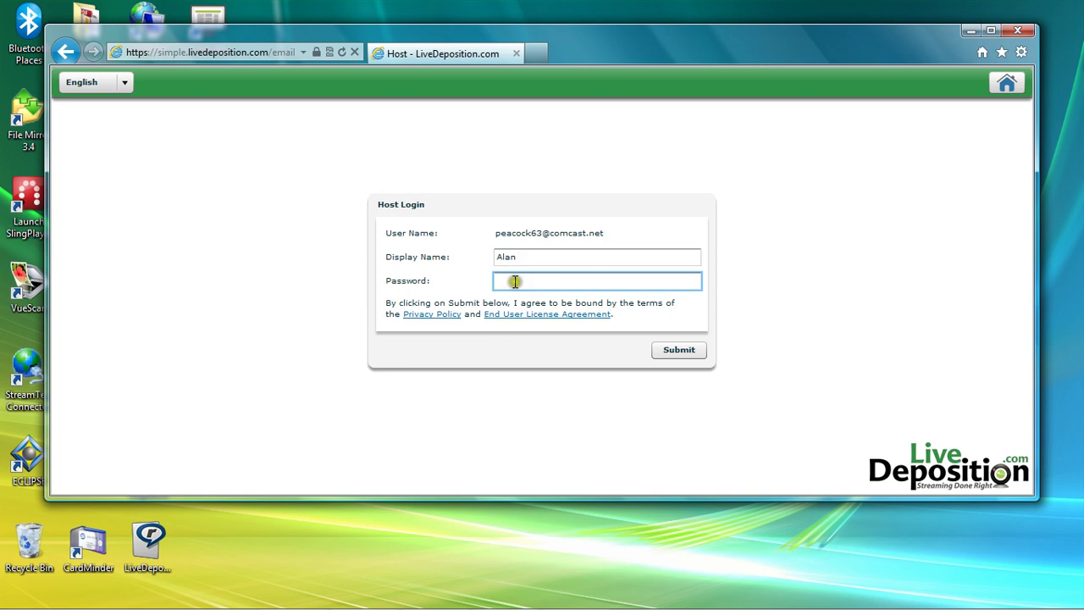
left_click(514, 281)
key("ctrl+v")
left_click(675, 352)
left_click(675, 353)
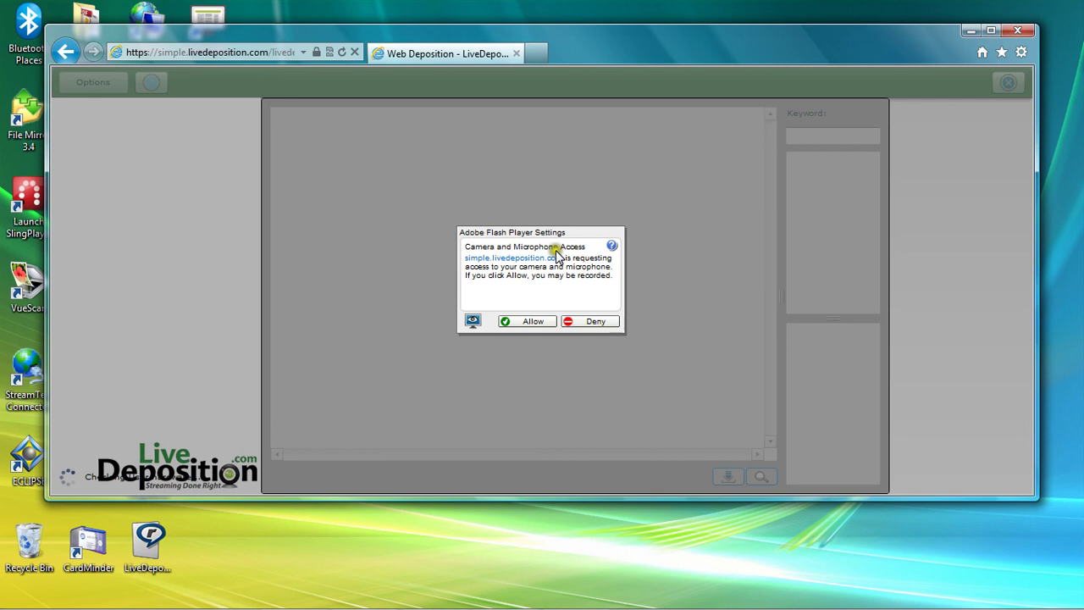
Allow Flash Player access to the camera and microphone, and hide the deposition's welcome message.
left_click(531, 321)
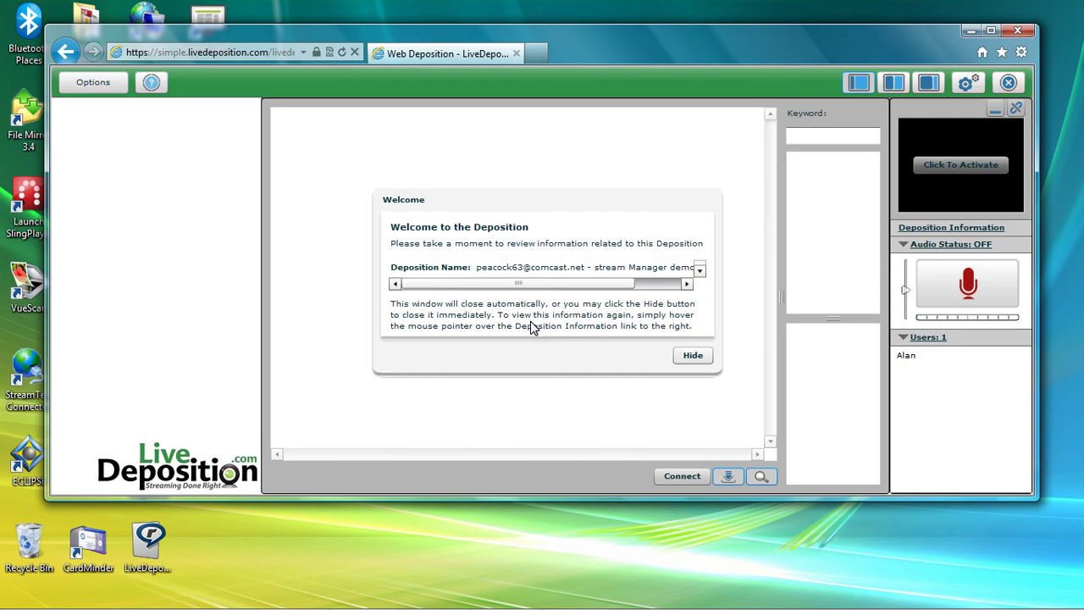
left_click(533, 208)
left_click(684, 357)
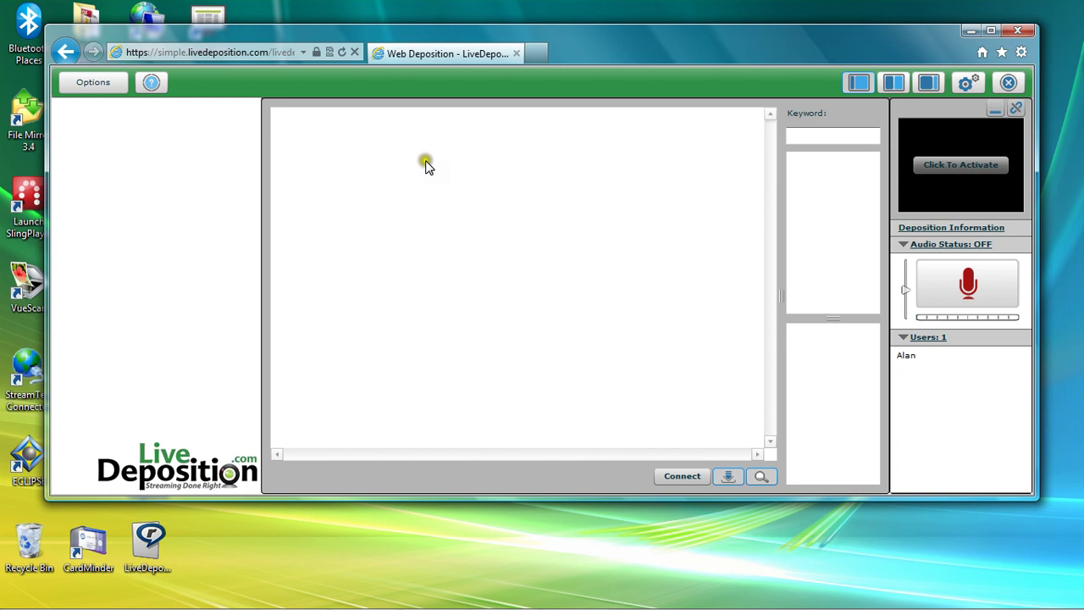
Activate the webcam video in the deposition.
left_click(966, 166)
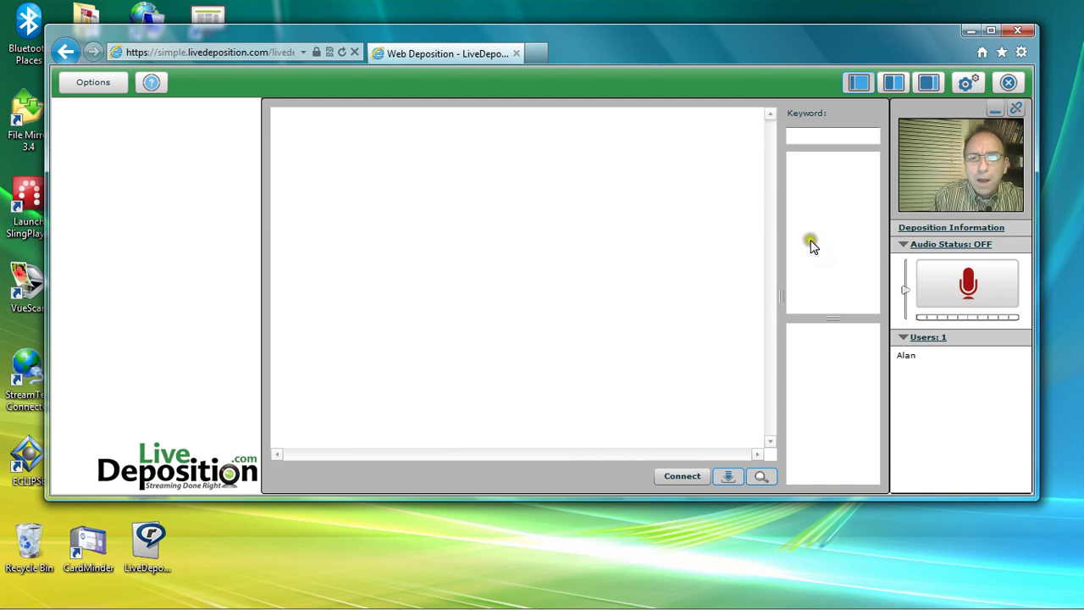
left_click(454, 256)
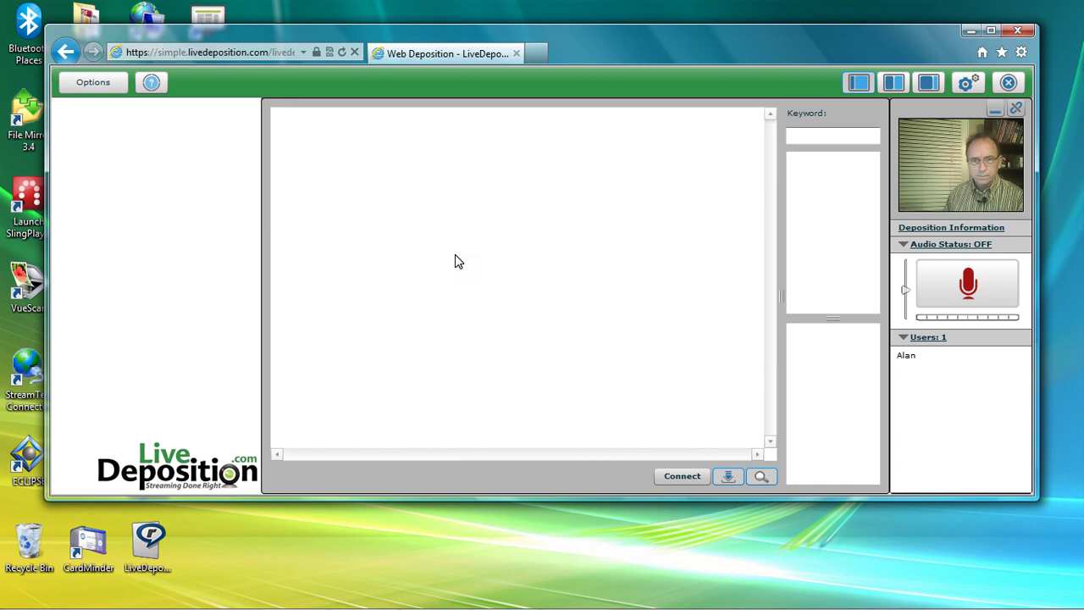
left_click(455, 258)
Connect the realtime transcript stream to the deposition and view the transcript from the start of Page 1.
left_click(669, 477)
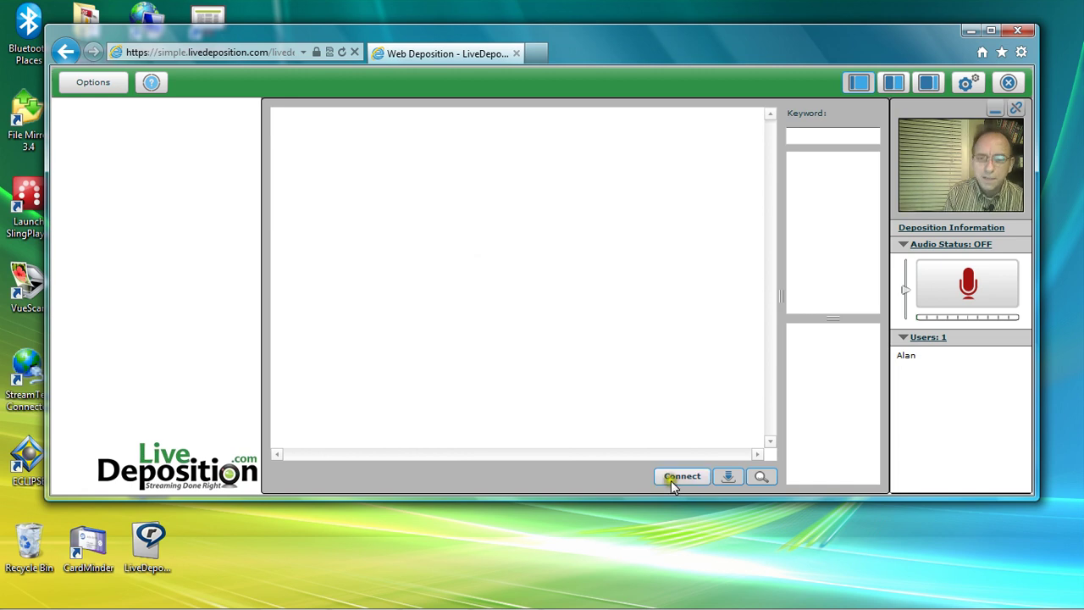
left_click(673, 480)
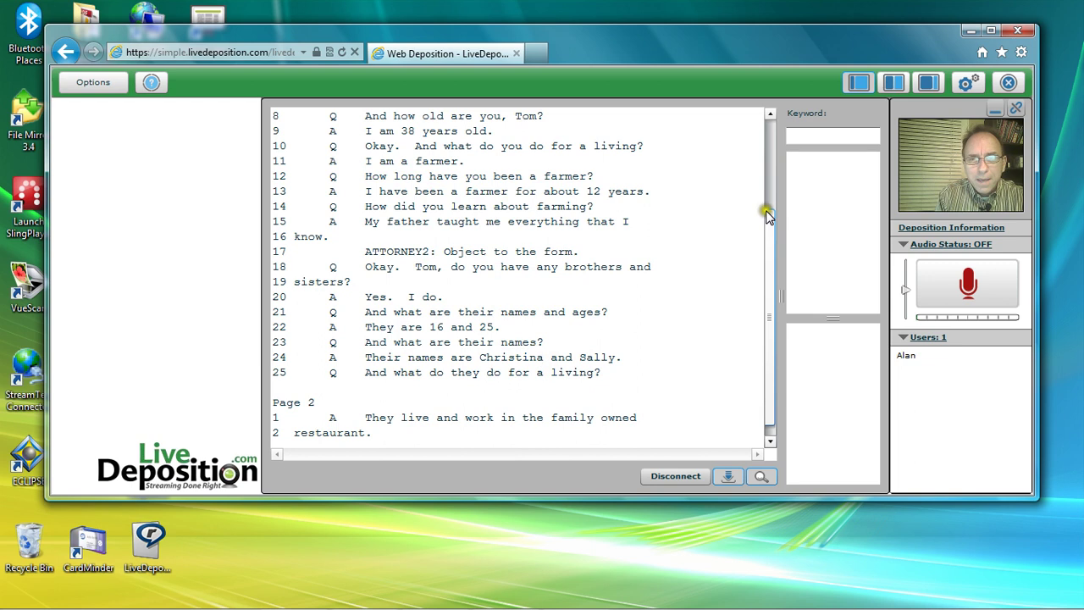
left_click_drag(766, 216, 761, 140)
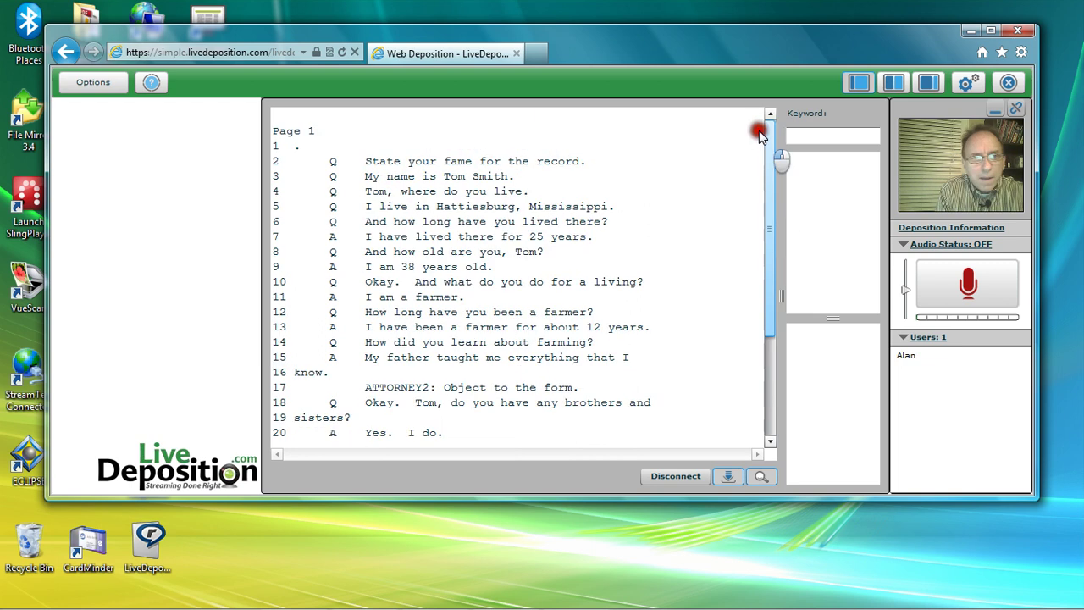
left_click(328, 141)
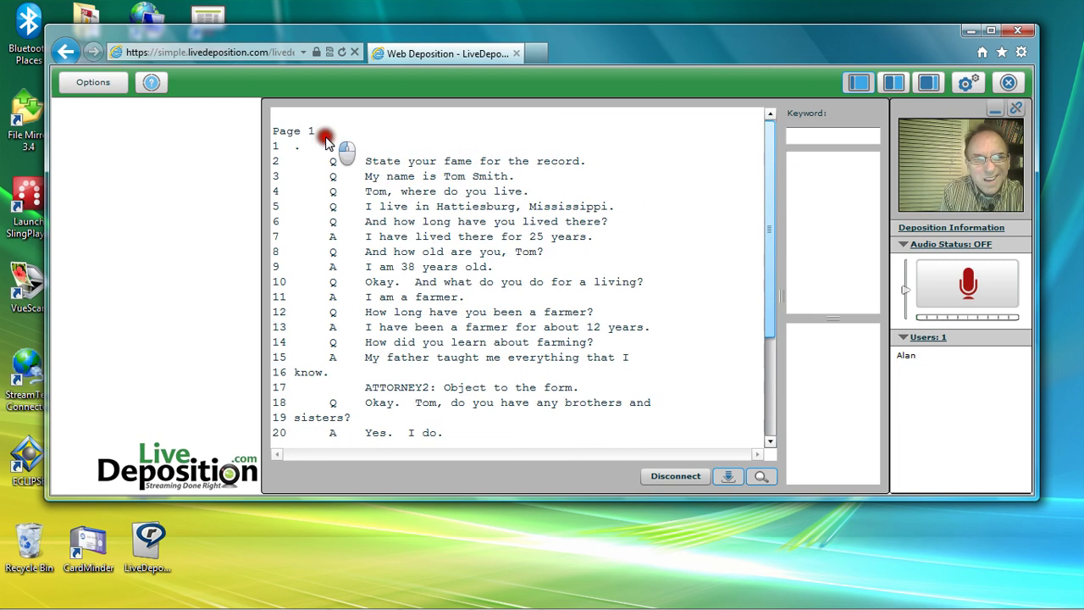
Search the live transcript for the keyword "ages".
scroll(339, 254, "down", 3)
scroll(356, 229, "up", 3)
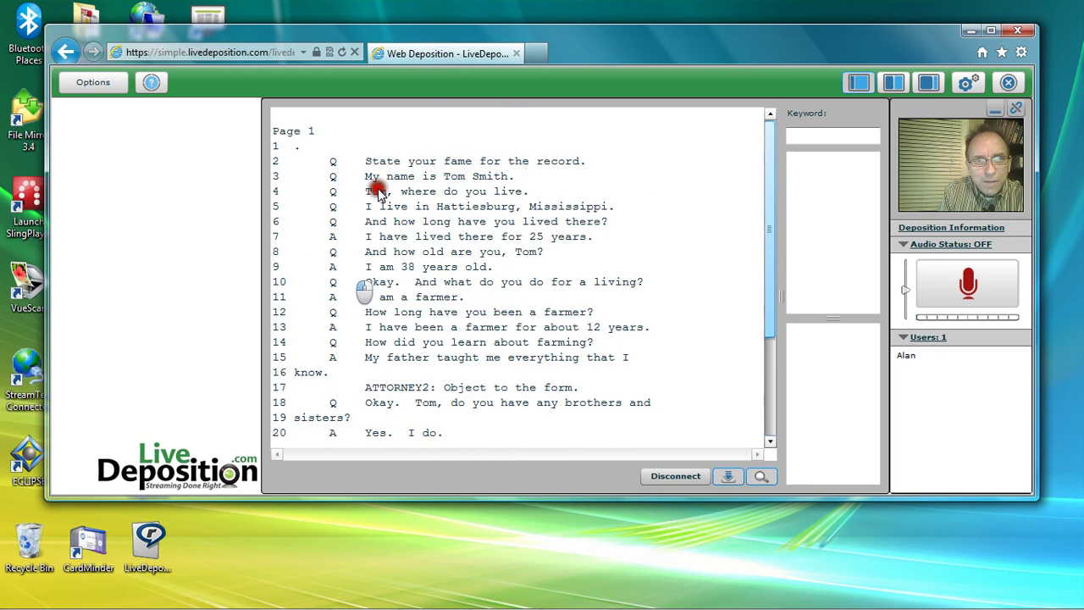
scroll(376, 186, "down", 2)
scroll(377, 187, "up", 1)
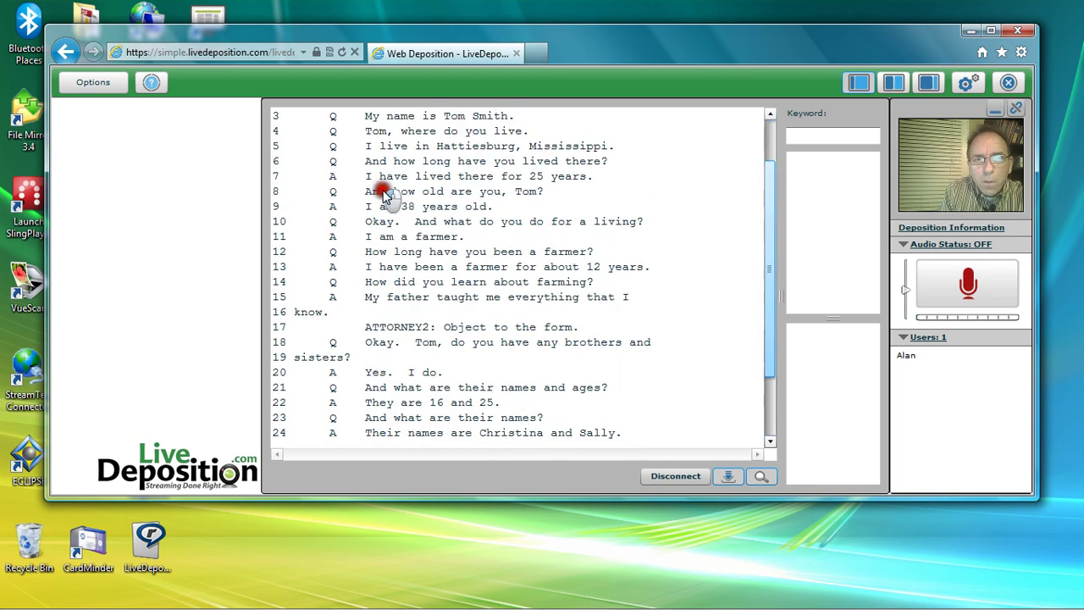
scroll(381, 186, "up", 1)
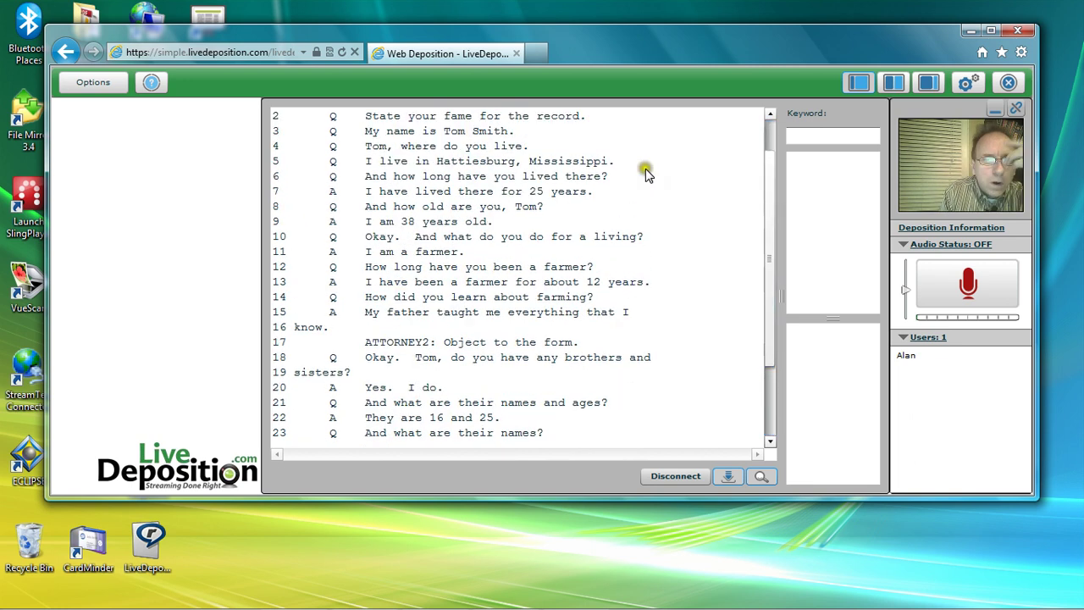
left_click(812, 134)
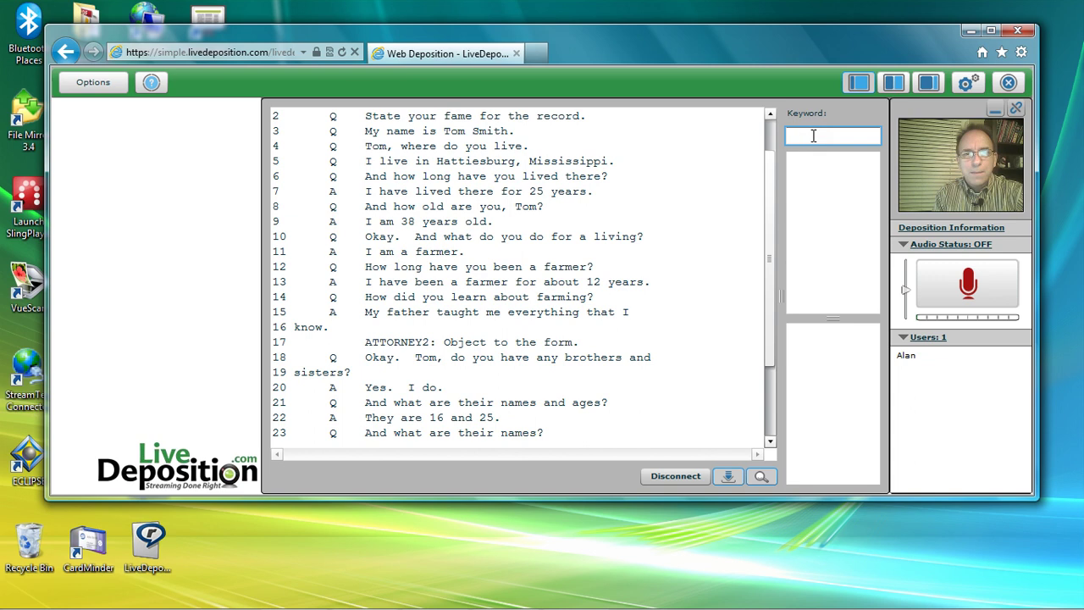
type("age")
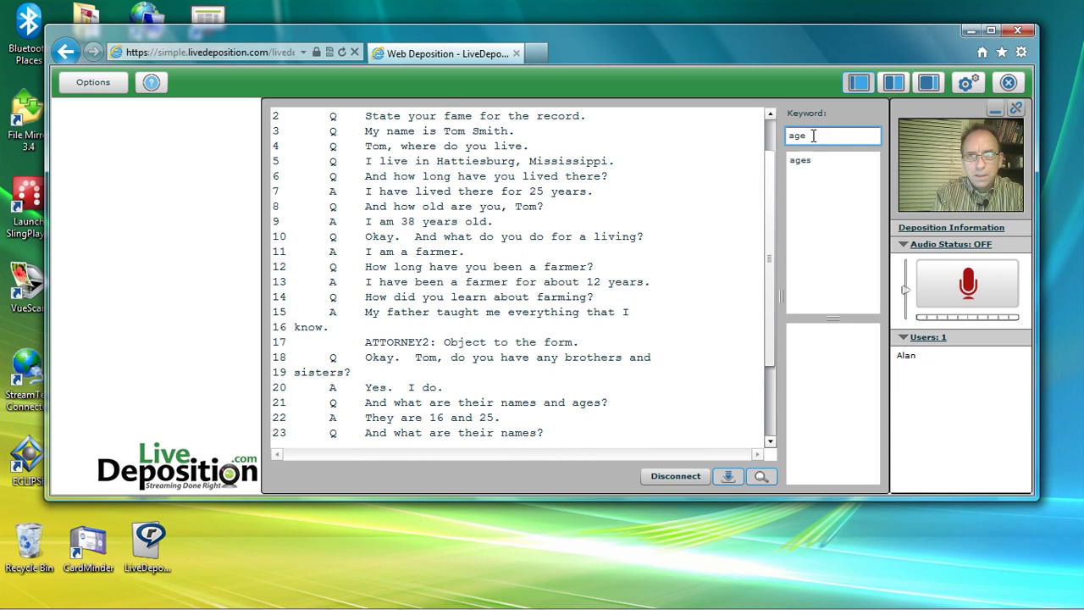
type("s")
key("Return")
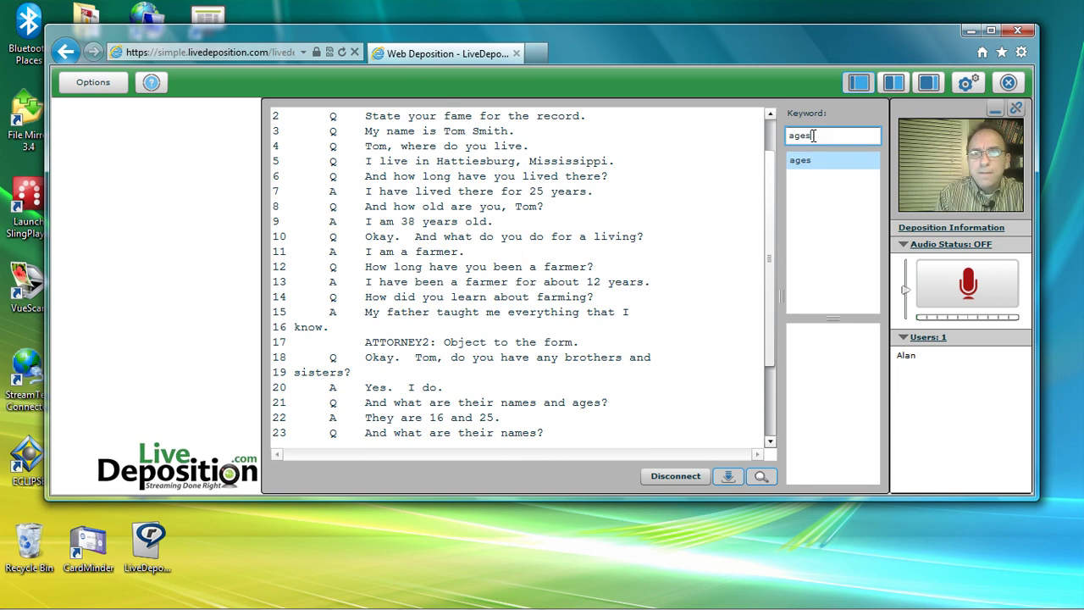
List the transcript locations of the keyword "ages" and highlight the occurrence at 1:21.
left_click(803, 161)
left_click(805, 163)
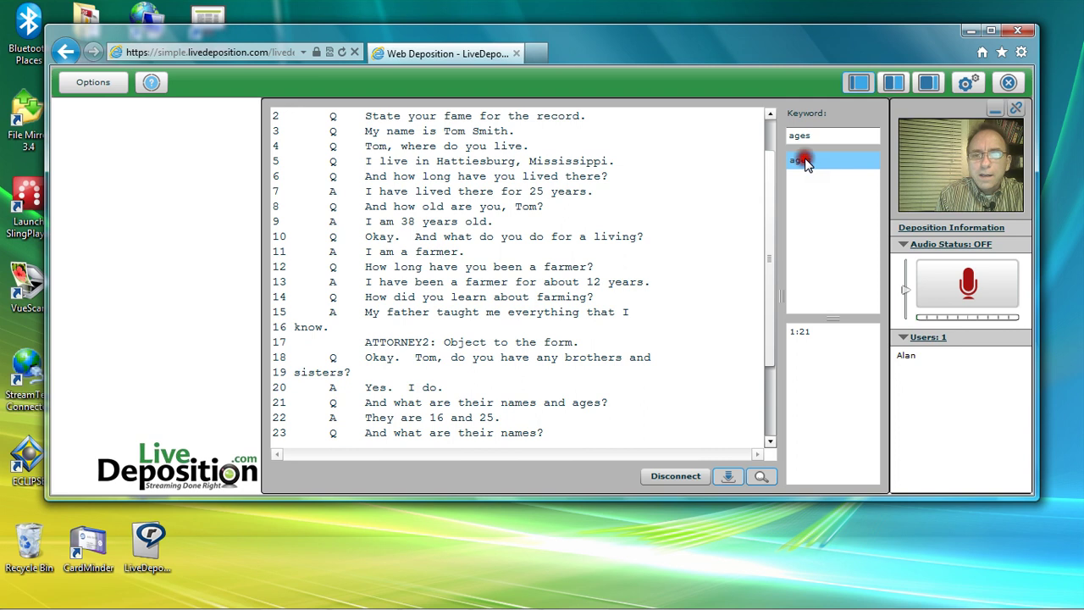
left_click(801, 334)
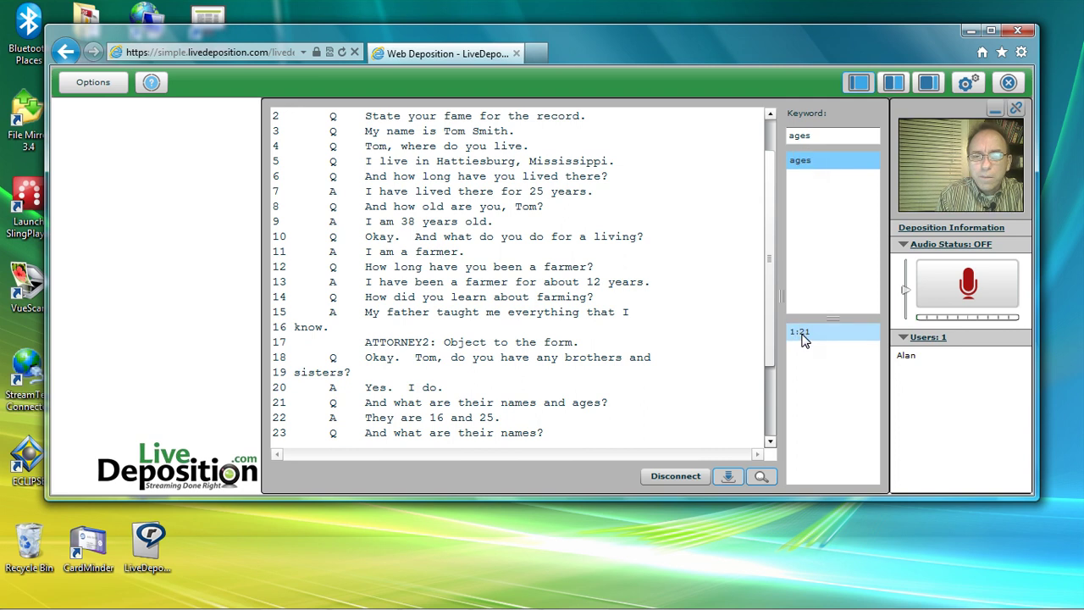
left_click(804, 335)
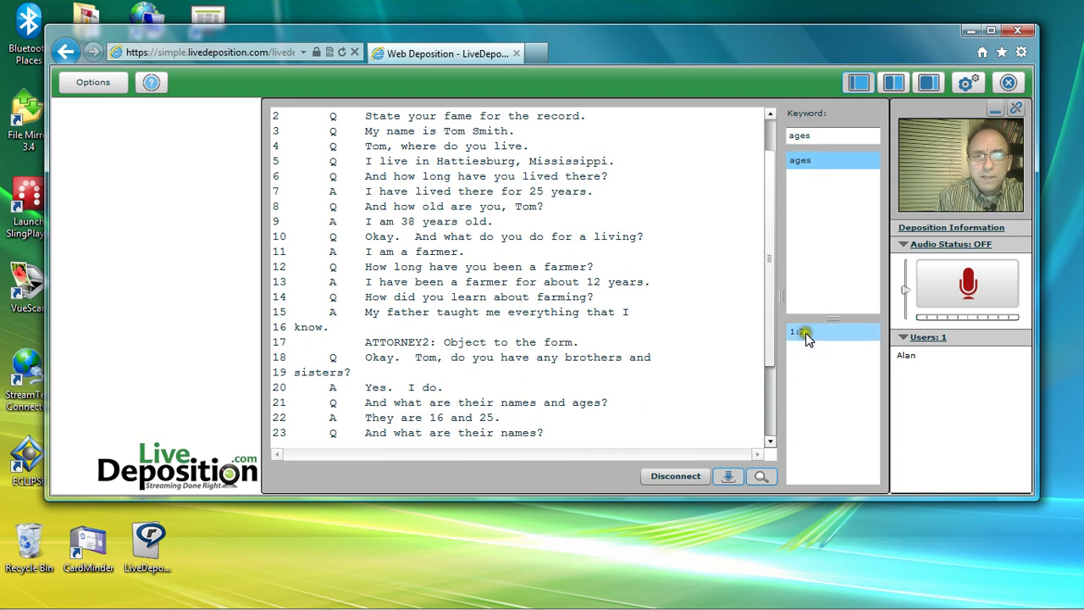
double_click(805, 334)
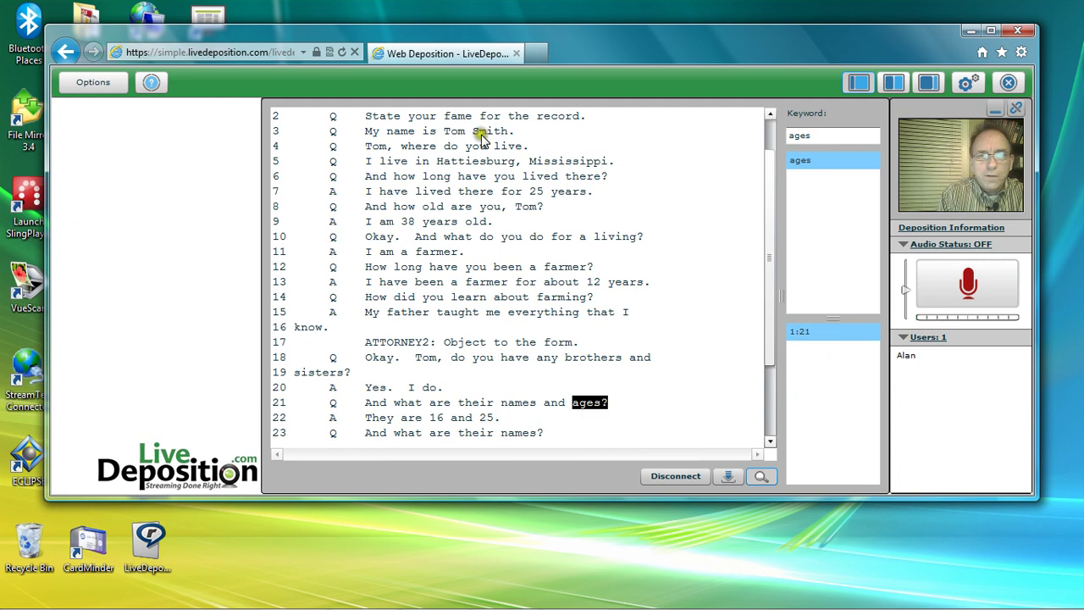
Search the transcript for the witness's first name and list the locations where it occurs.
double_click(811, 136)
type("Tom")
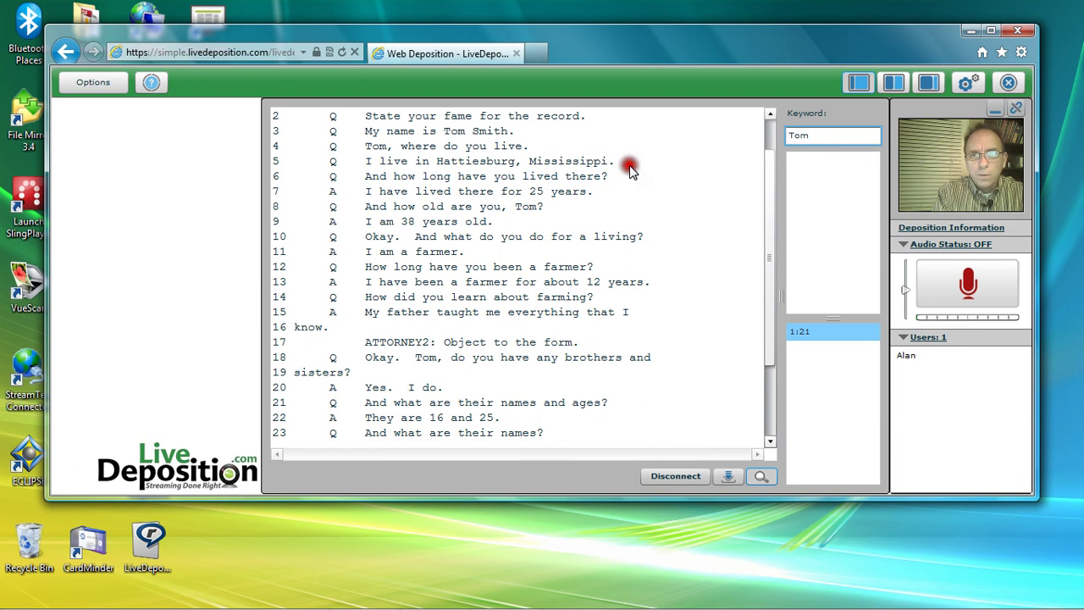
key("Return")
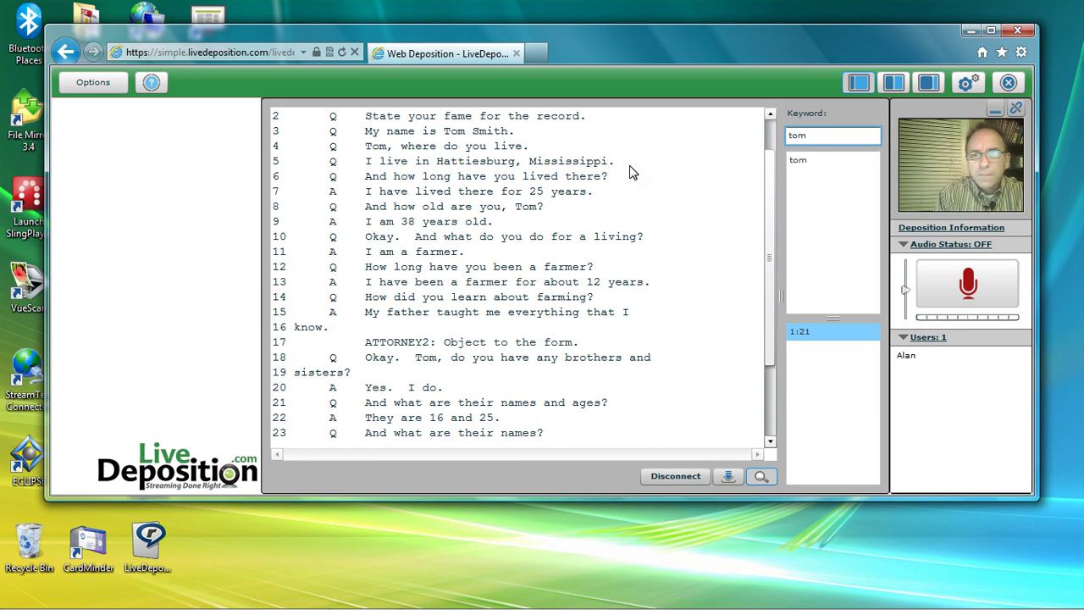
left_click(673, 177)
left_click(809, 165)
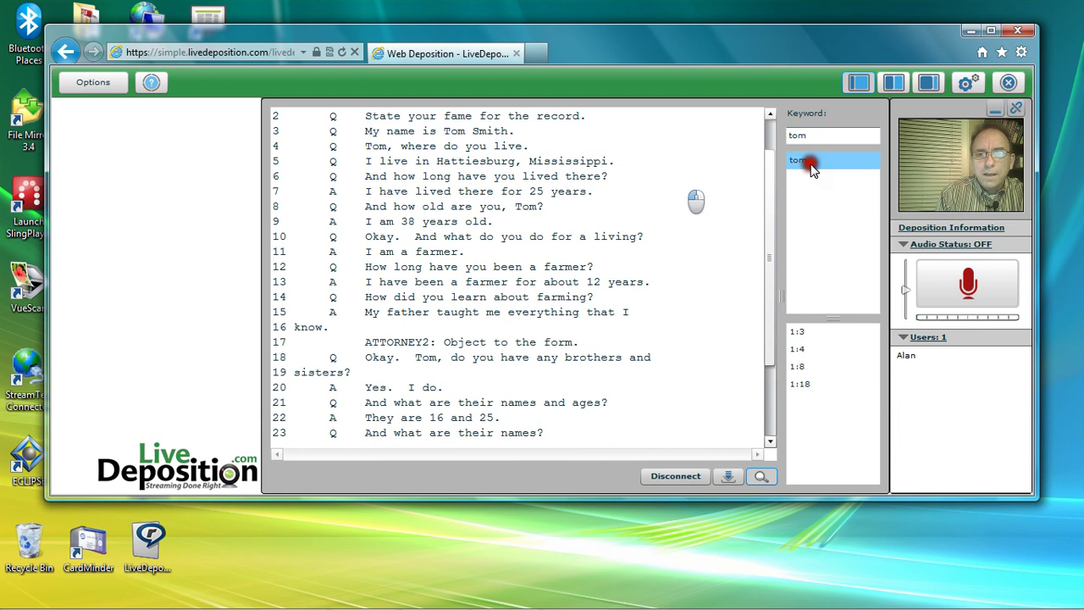
Go through the occurrences of the witness's first name at 1:3, 1:4, 1:8 and 1:18 in the transcript.
left_click(810, 337)
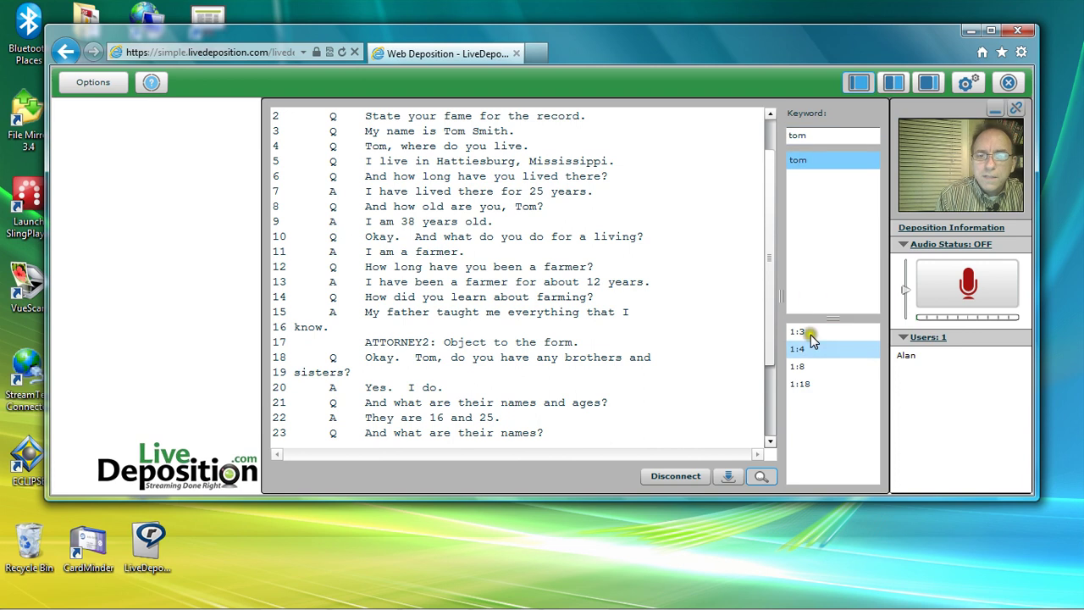
left_click(810, 360)
left_click(805, 329)
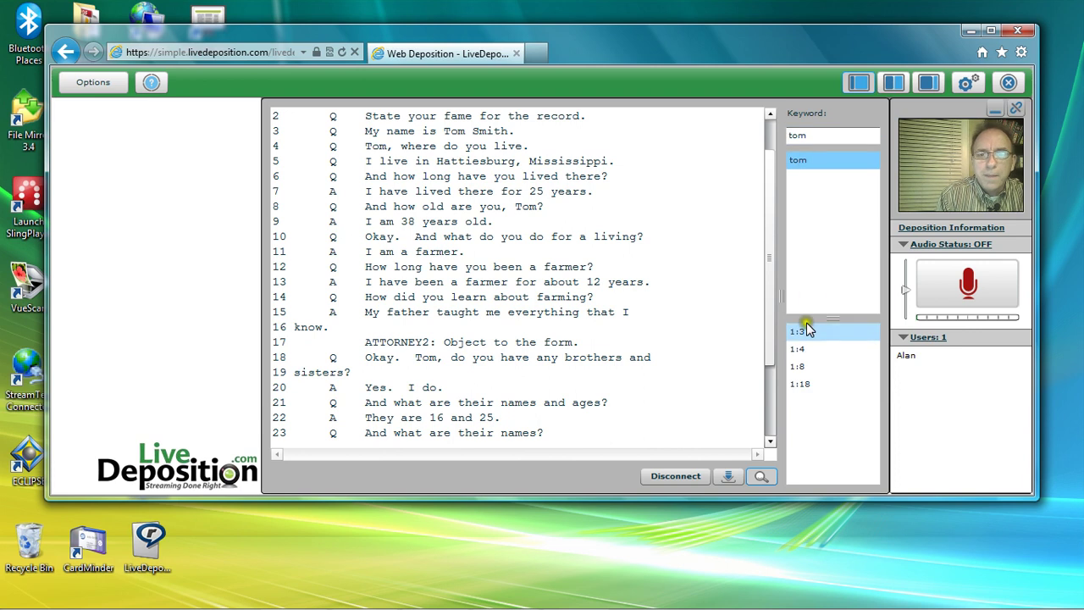
left_click(809, 331)
right_click(808, 331)
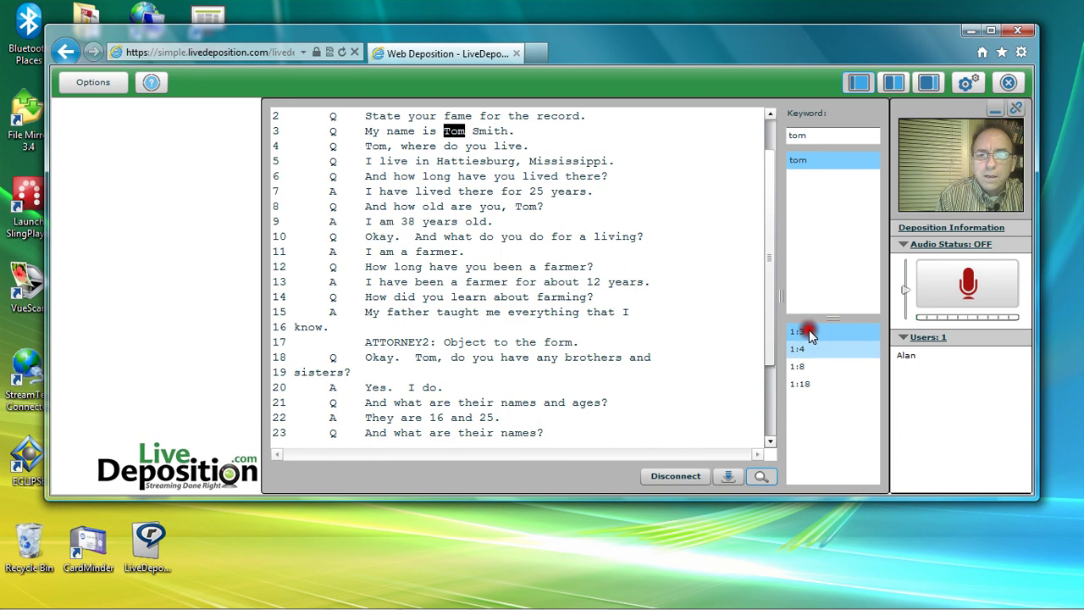
left_click(809, 350)
right_click(809, 353)
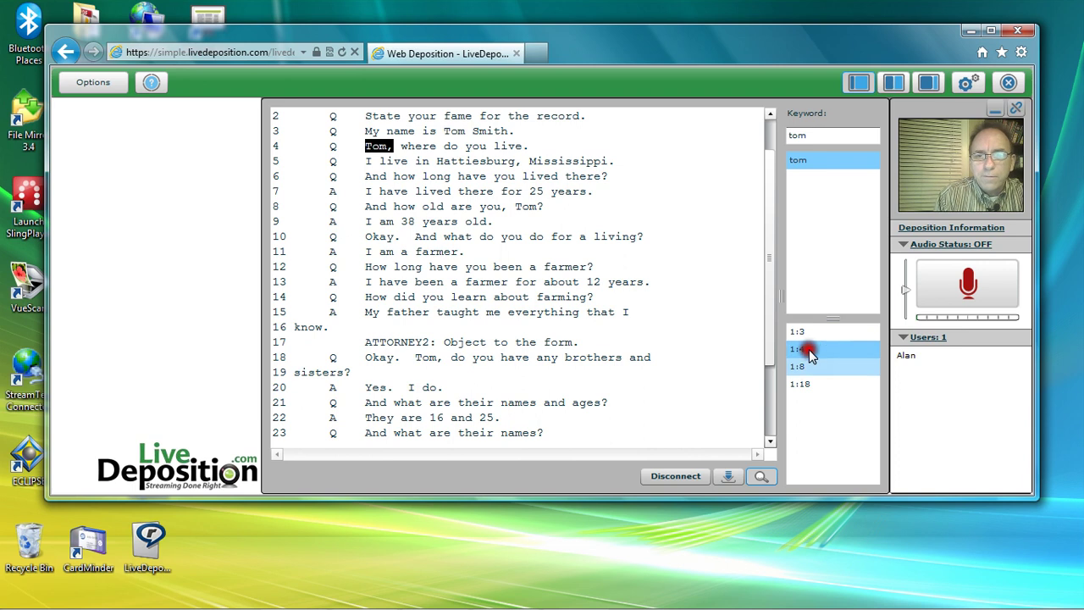
left_click(813, 370)
left_click(809, 386)
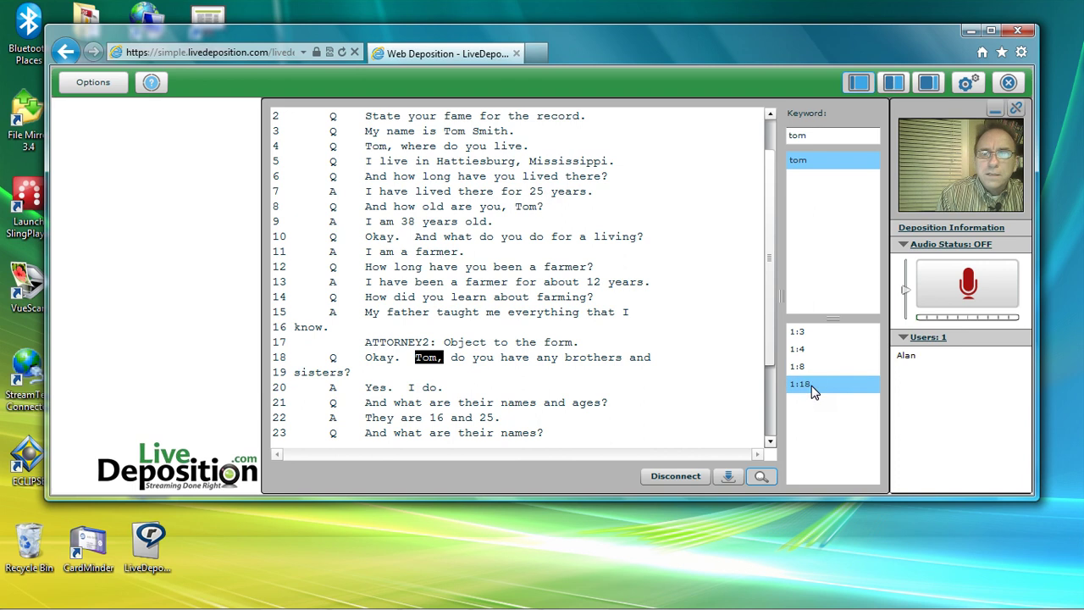
double_click(813, 137)
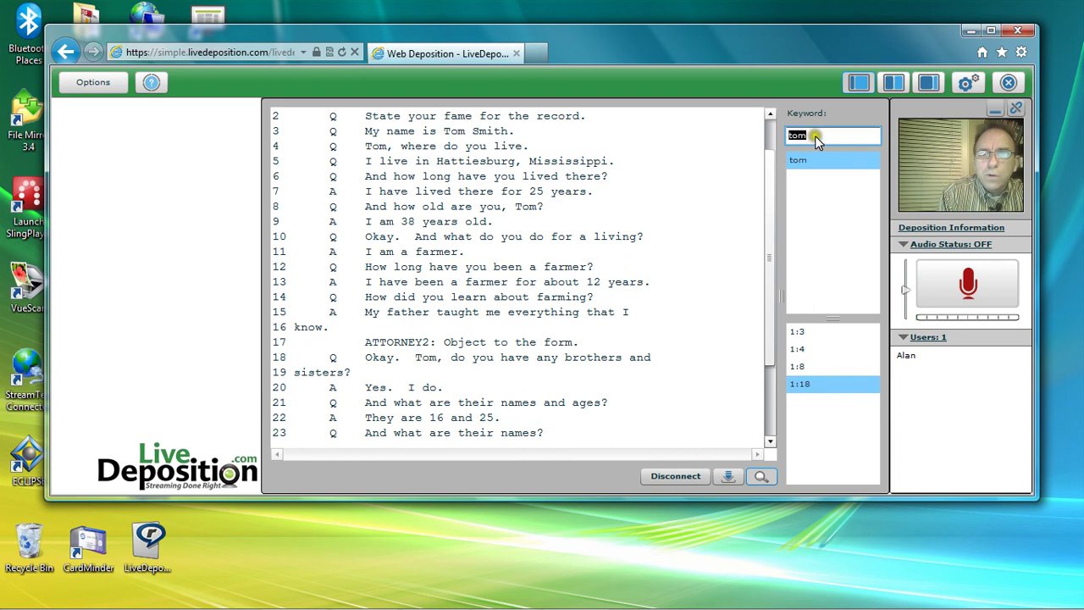
left_click(762, 142)
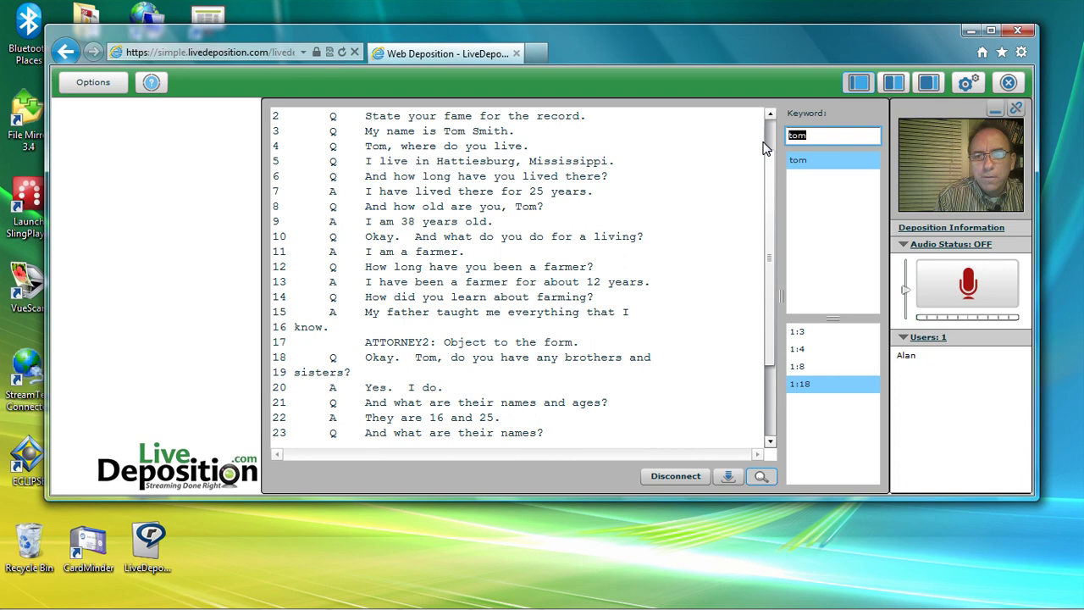
left_click(793, 157)
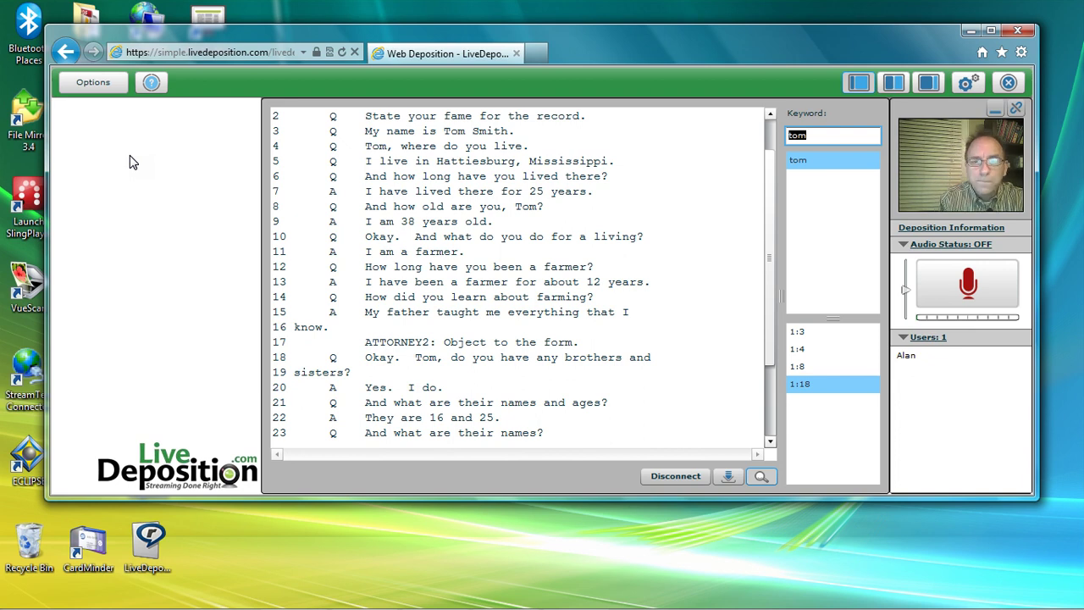
left_click(83, 220)
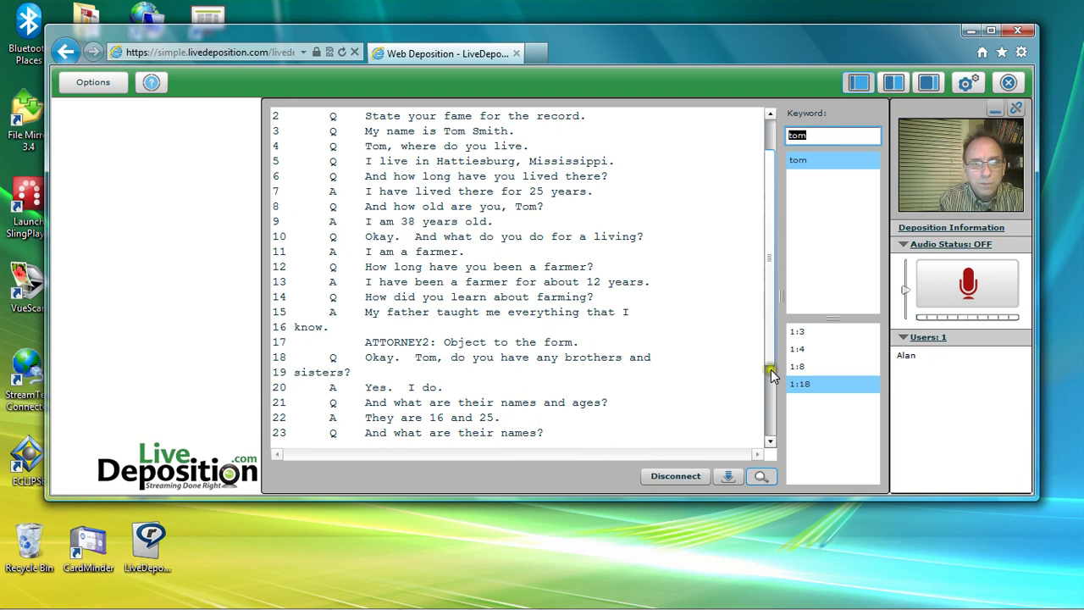
View the end of the live transcript, down to line 2 of Page 2.
left_click(769, 340)
left_click(761, 431)
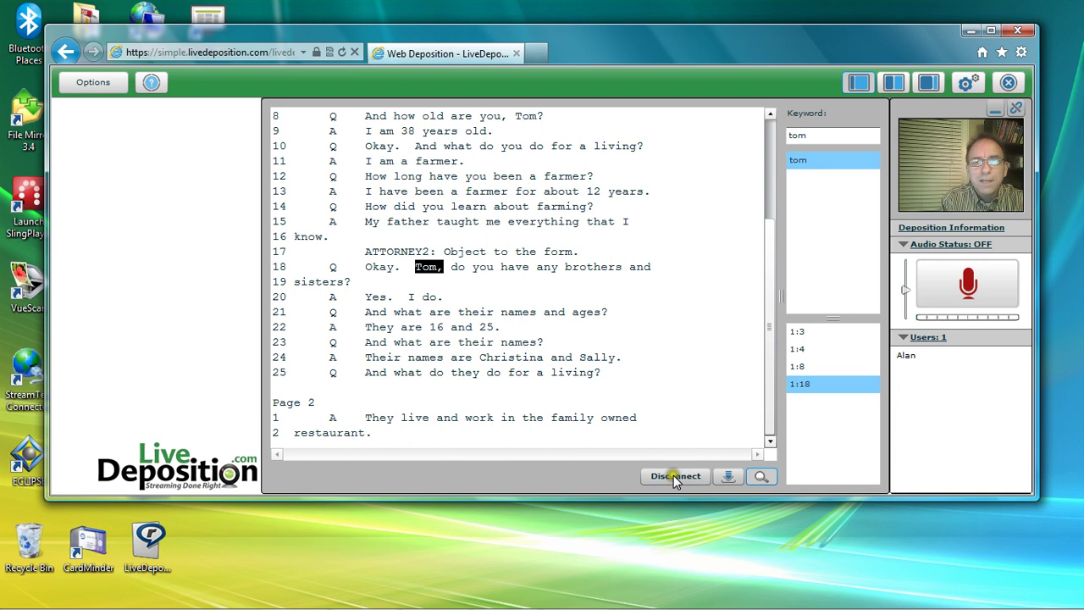
mouse_move(678, 608)
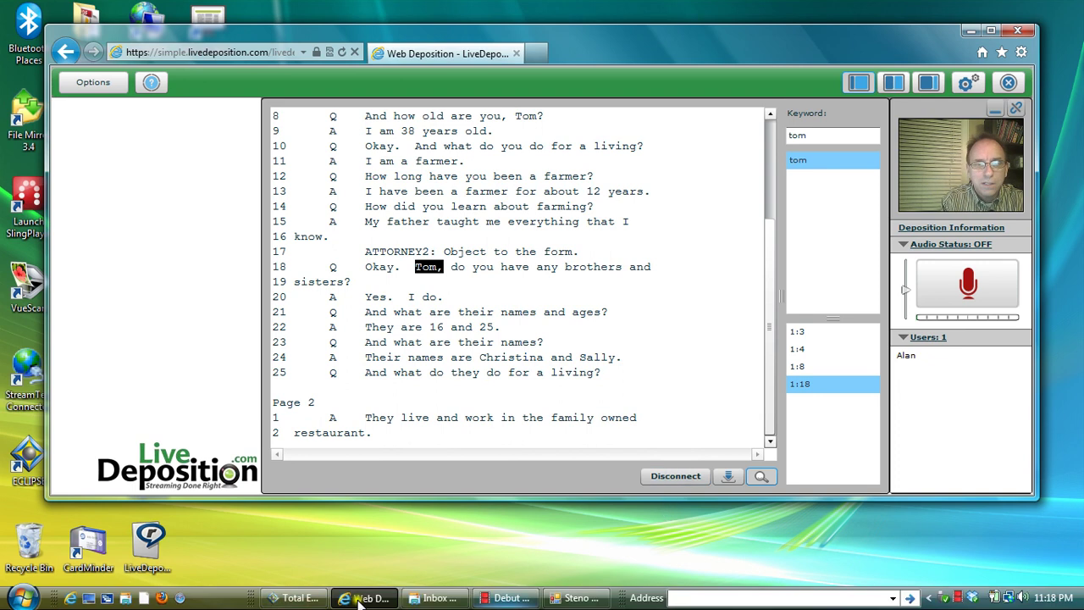
left_click(508, 597)
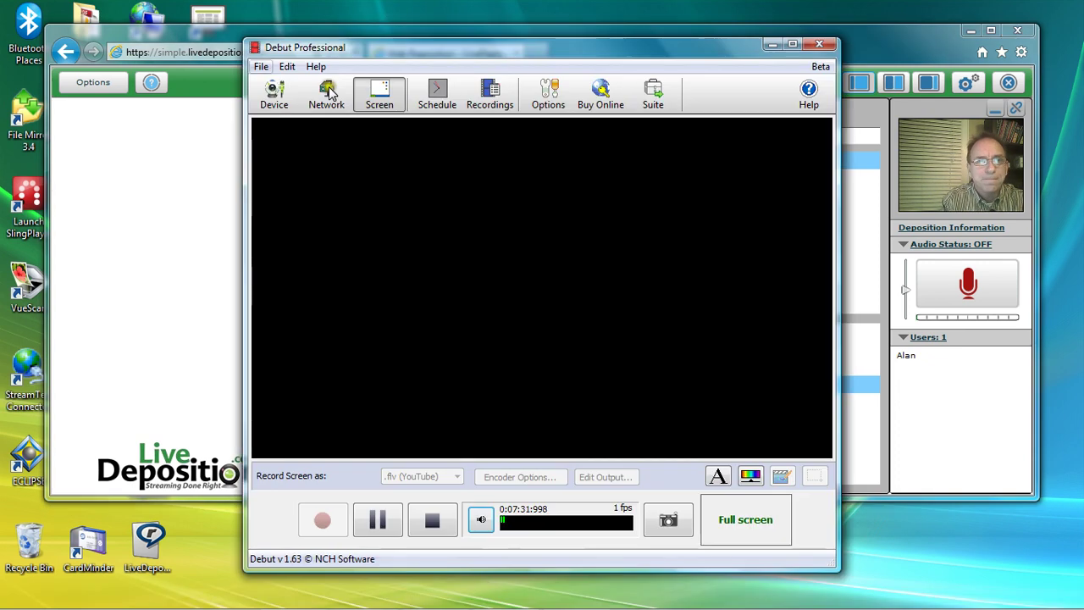